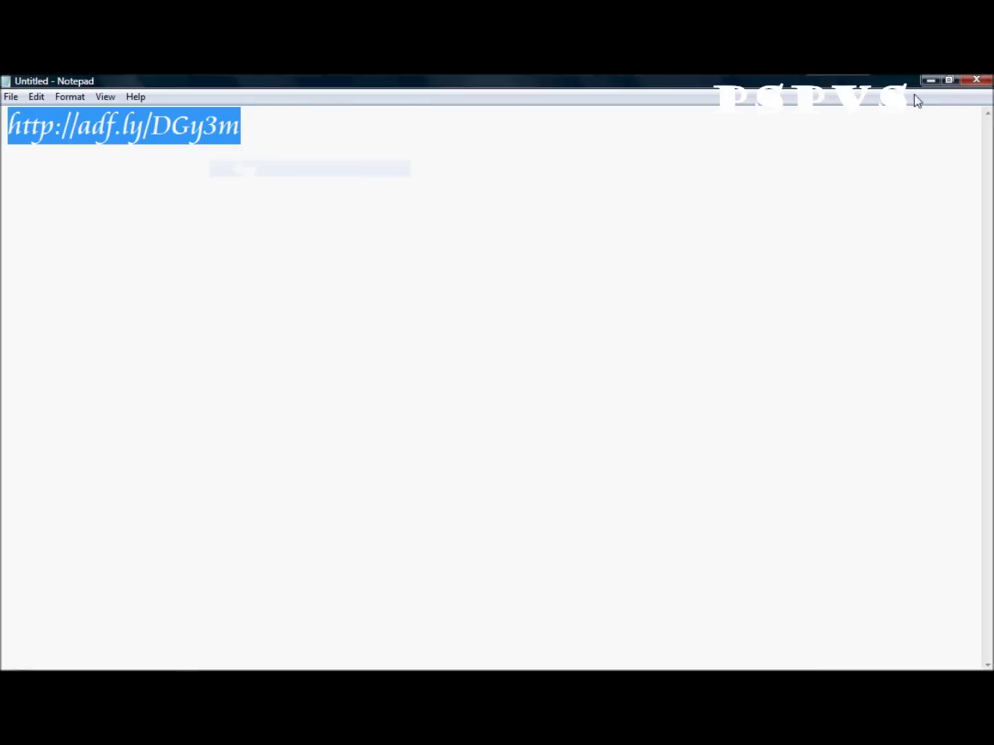
left_click(930, 81)
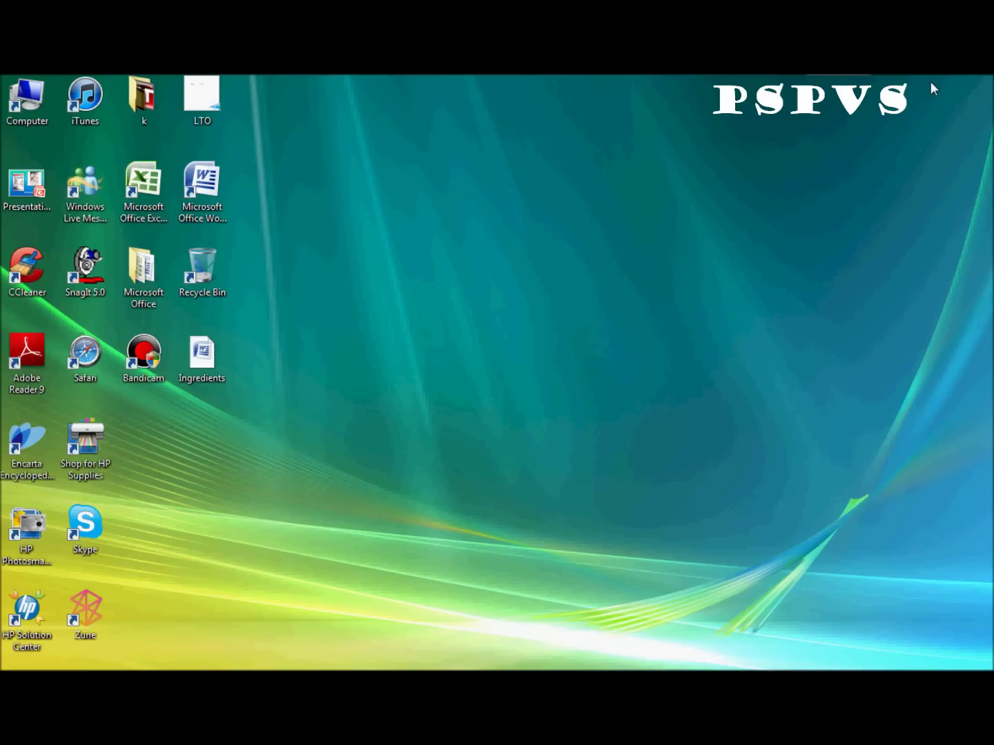
double_click(85, 356)
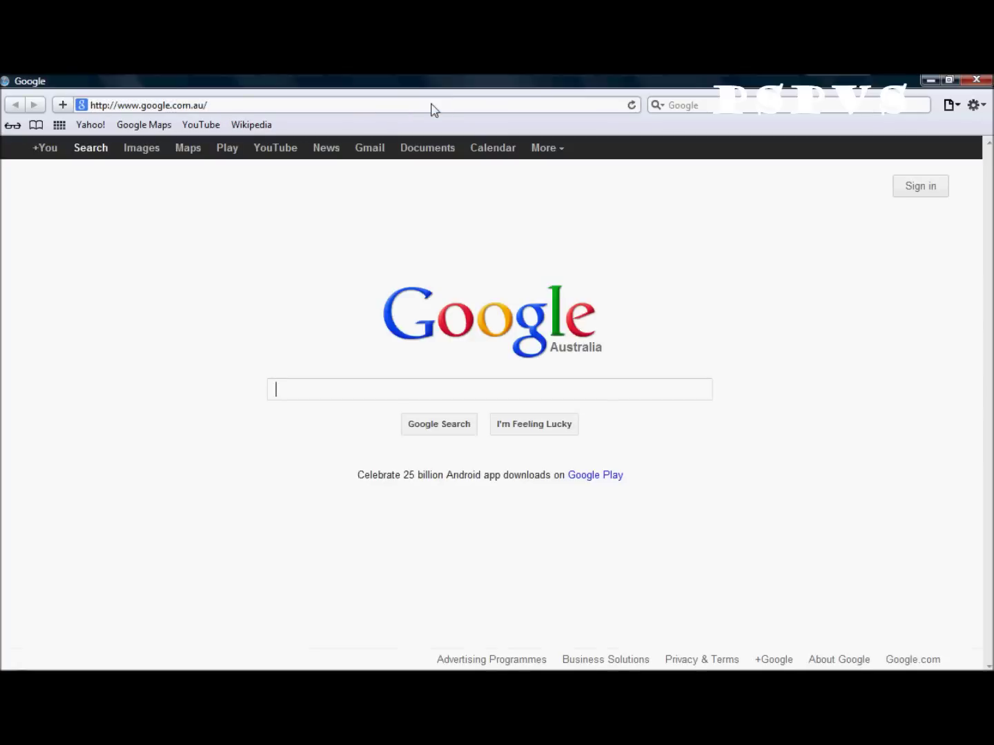
left_click(430, 104)
right_click(431, 104)
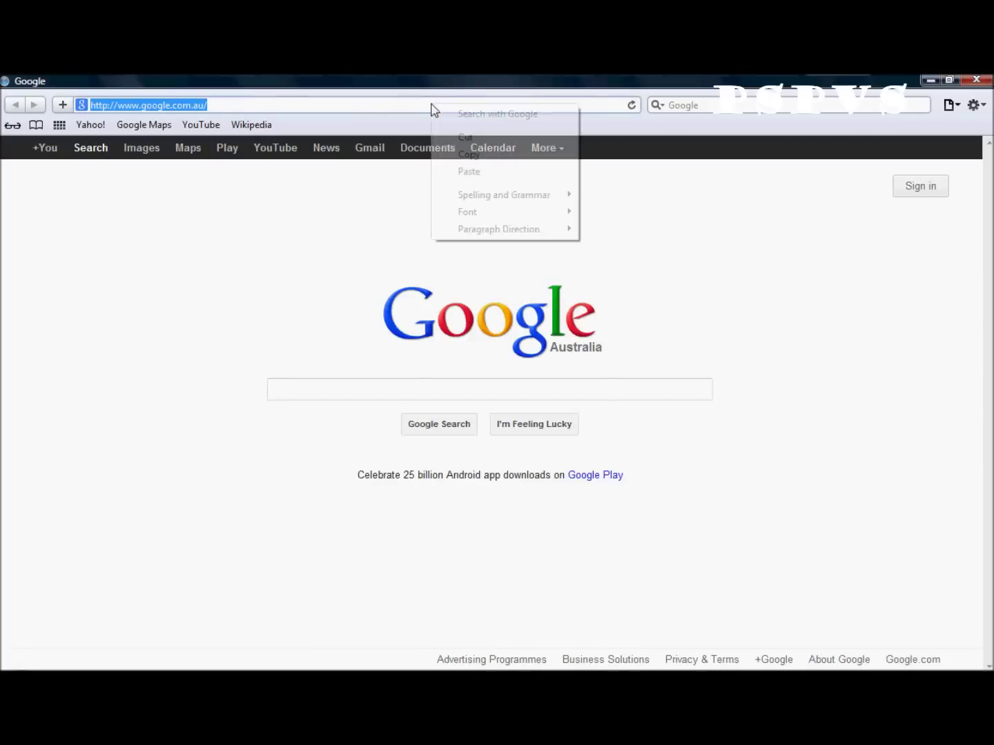
left_click(468, 171)
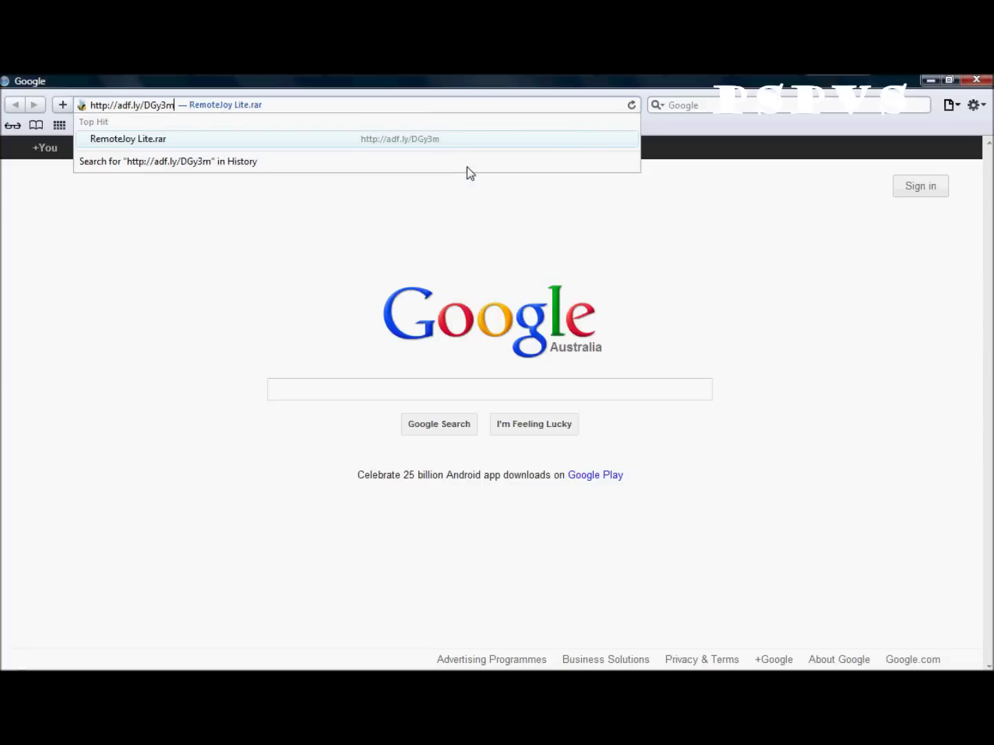
key("Return")
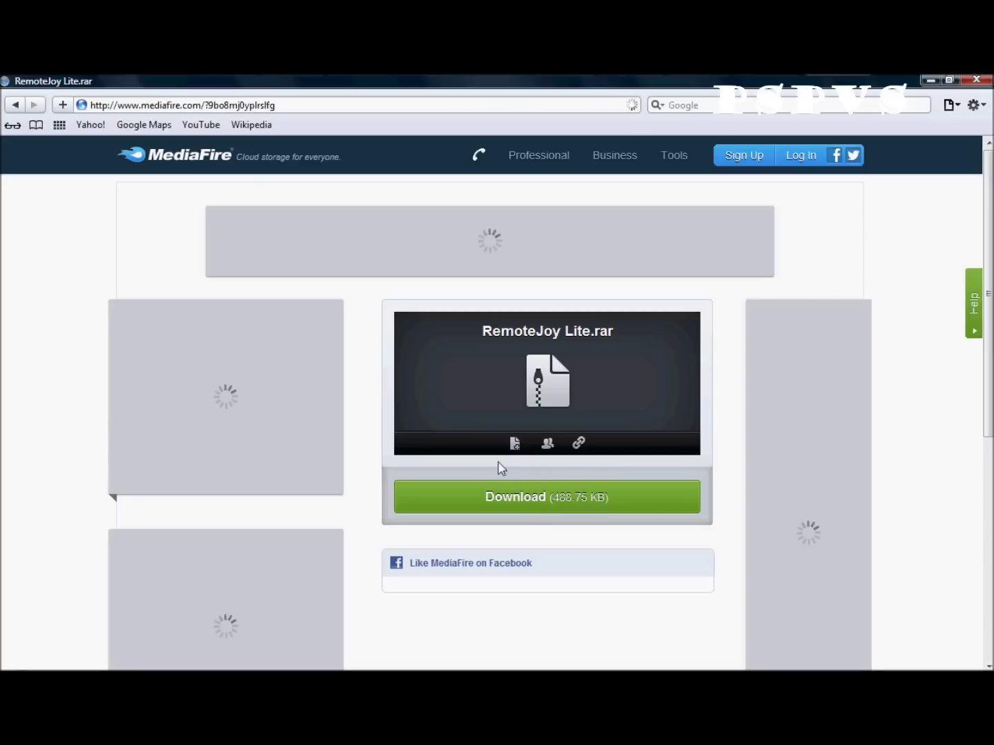
Download and save RemoteJoy Lite.rar from MediaFire, open the archive in WinRAR and close the browser windows.
left_click(477, 496)
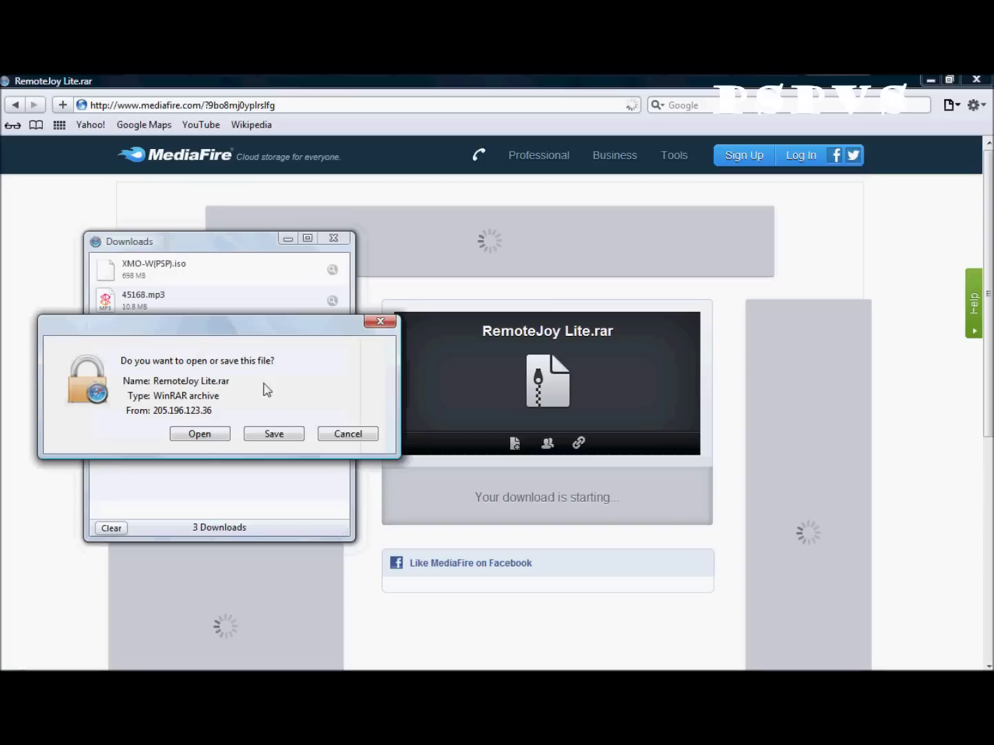
left_click(283, 436)
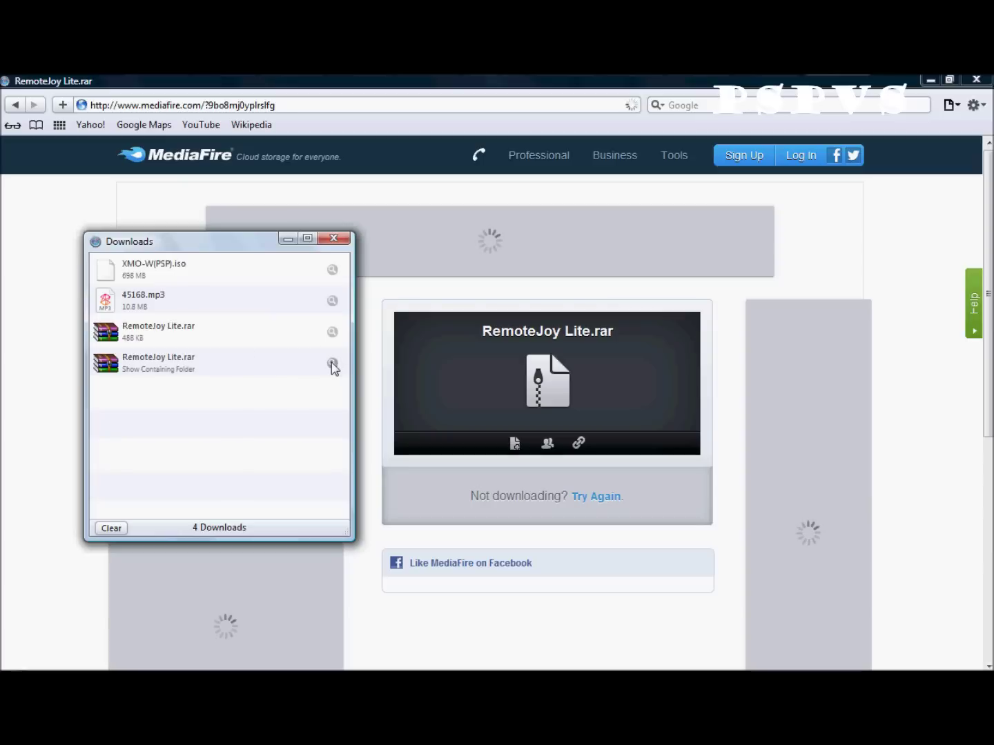
left_click(148, 352)
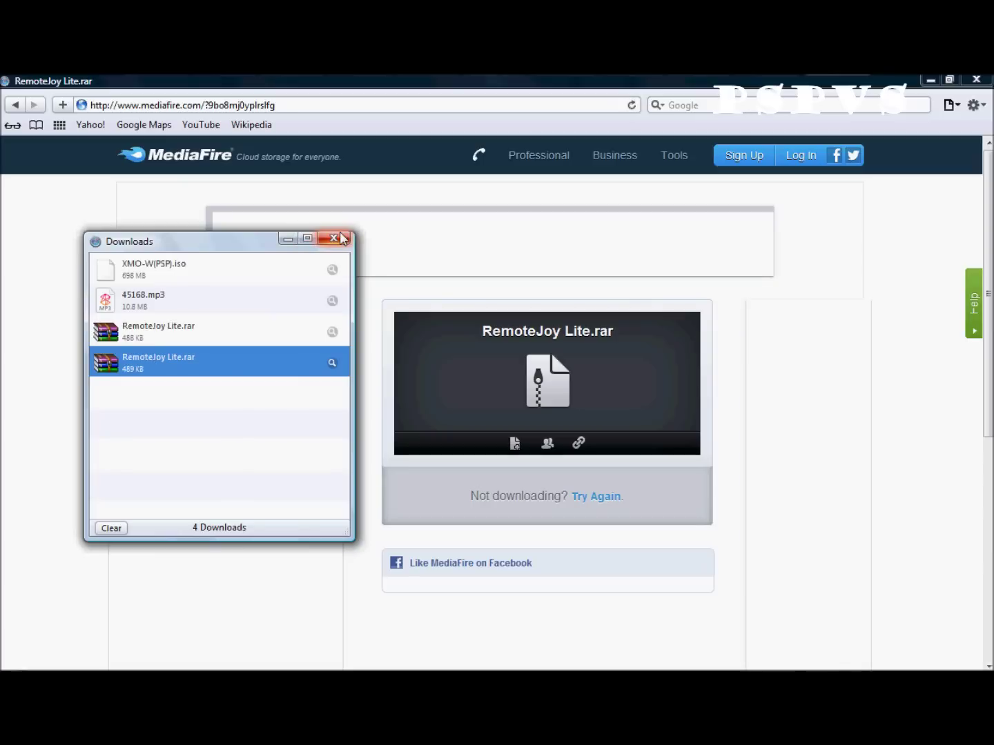
left_click(341, 239)
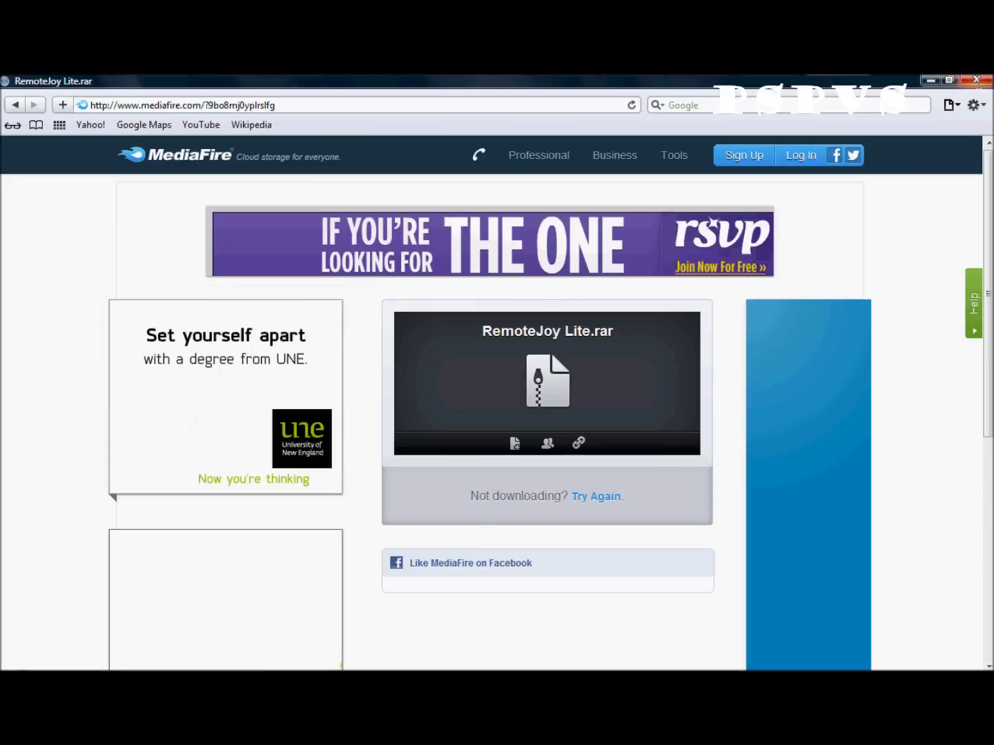
left_click(977, 80)
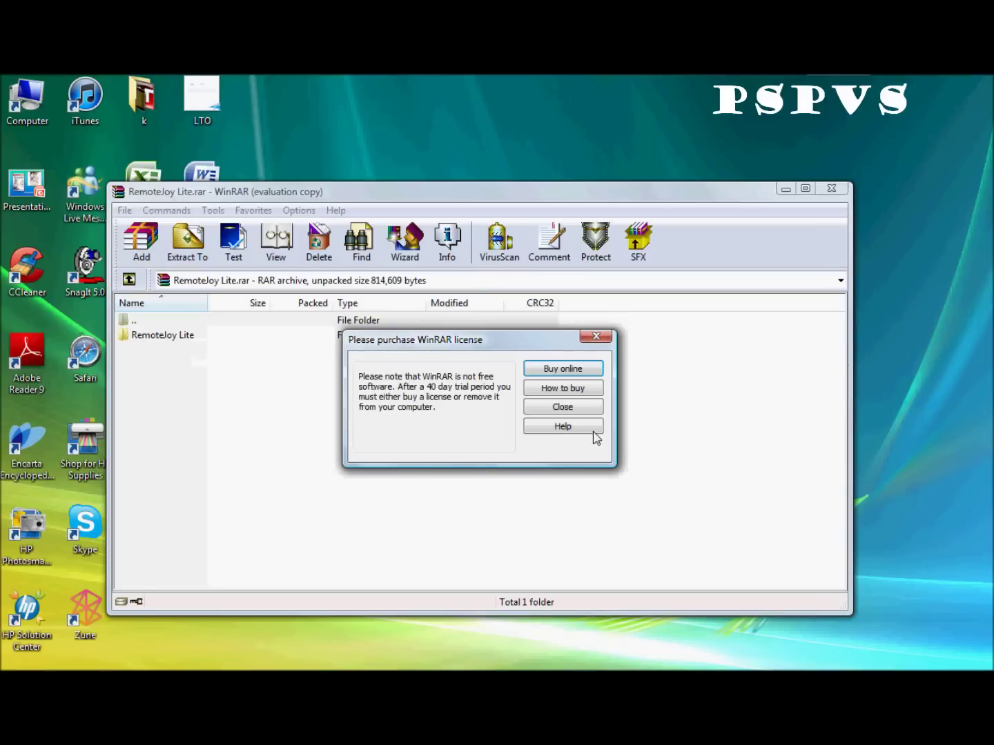
Dismiss the license reminder, extract the RemoteJoy Lite folder to the desktop and close the archive.
left_click(562, 406)
left_click(176, 336)
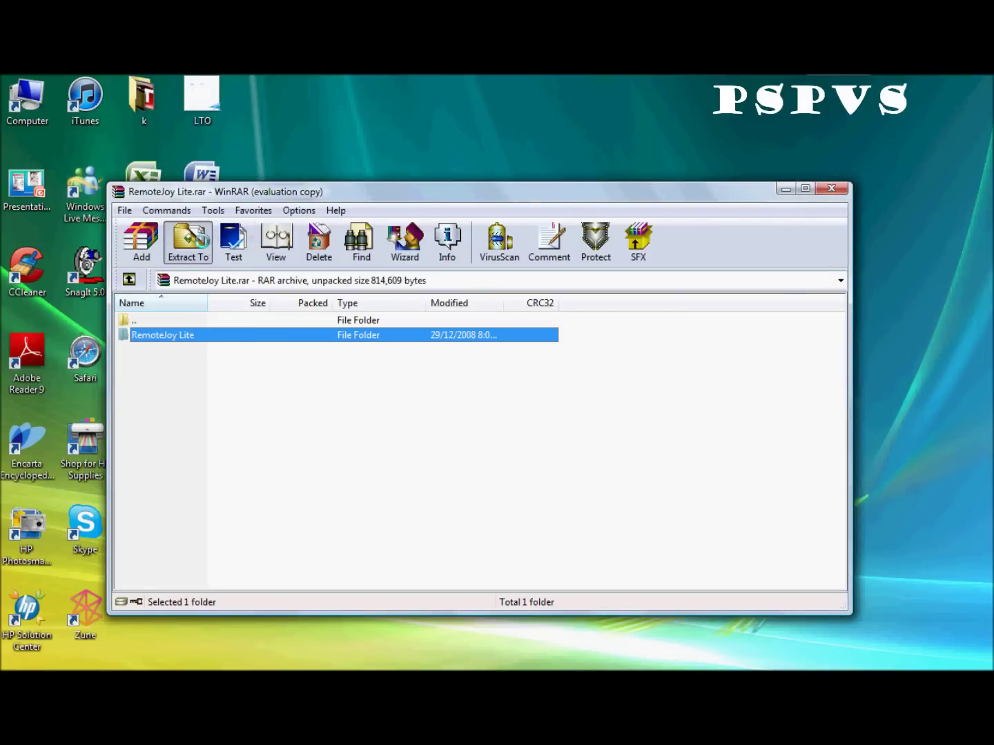
left_click(188, 242)
left_click(594, 222)
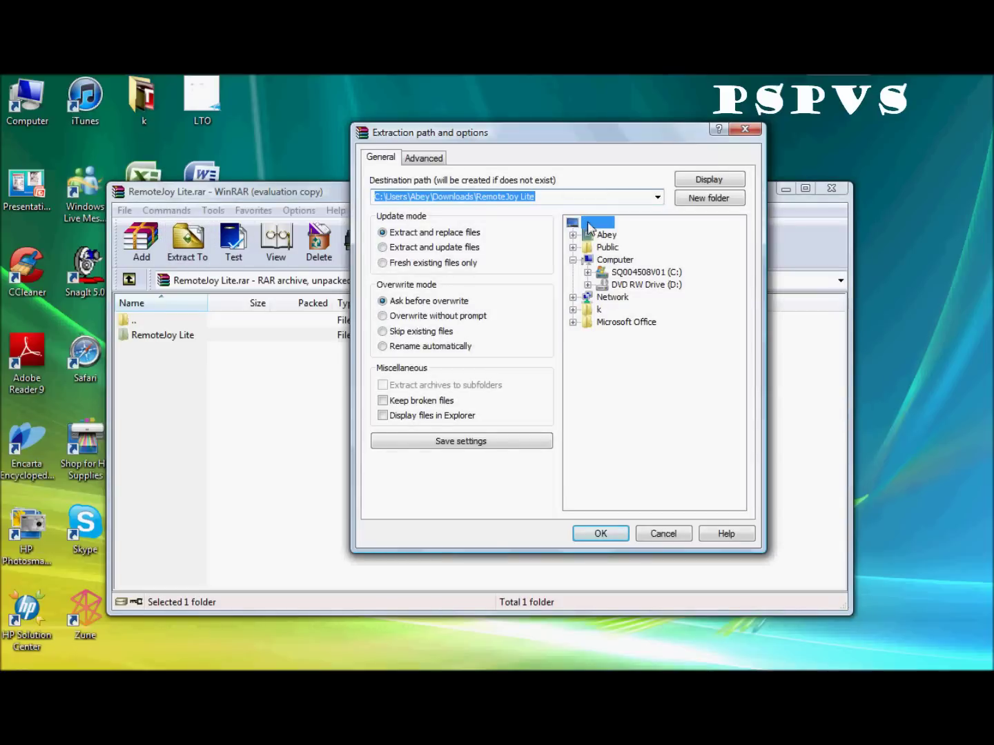
left_click(600, 534)
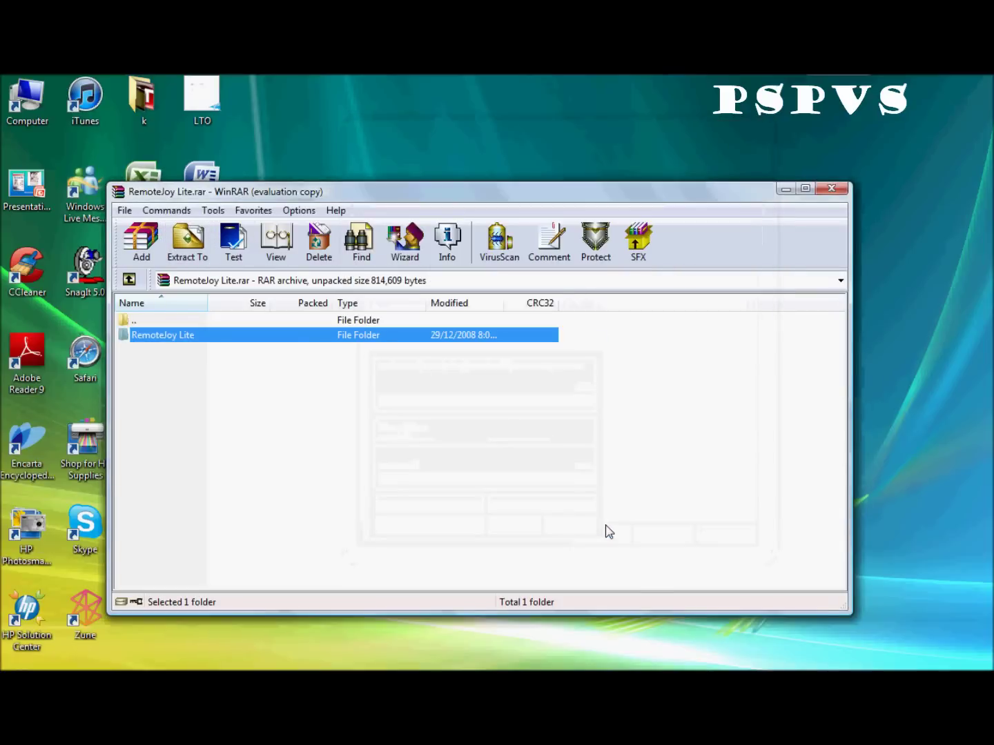
left_click(831, 189)
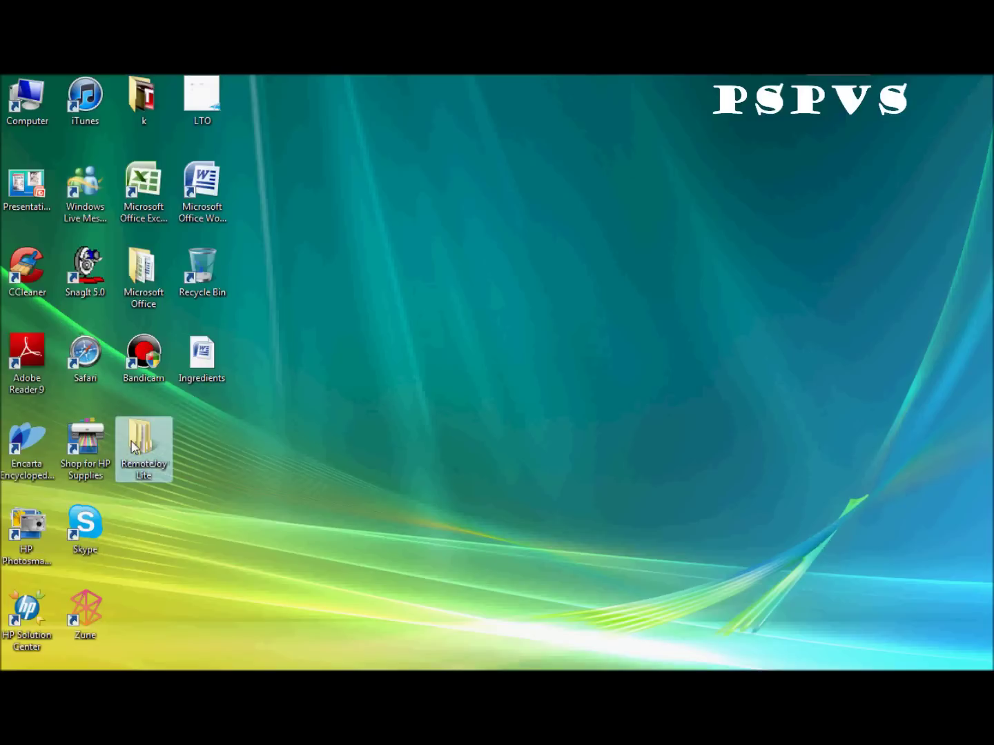
Launch PSPDriver from the drivers\usb_driver folder of RemoteJoy Lite, leaving only the installer window open.
double_click(135, 445)
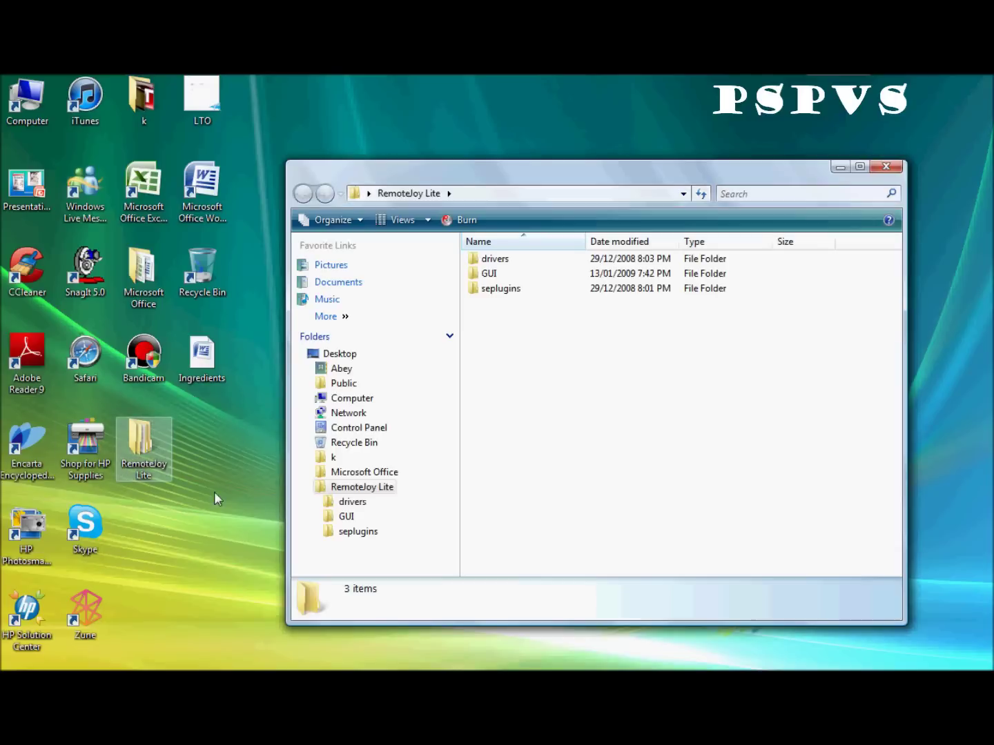
double_click(495, 259)
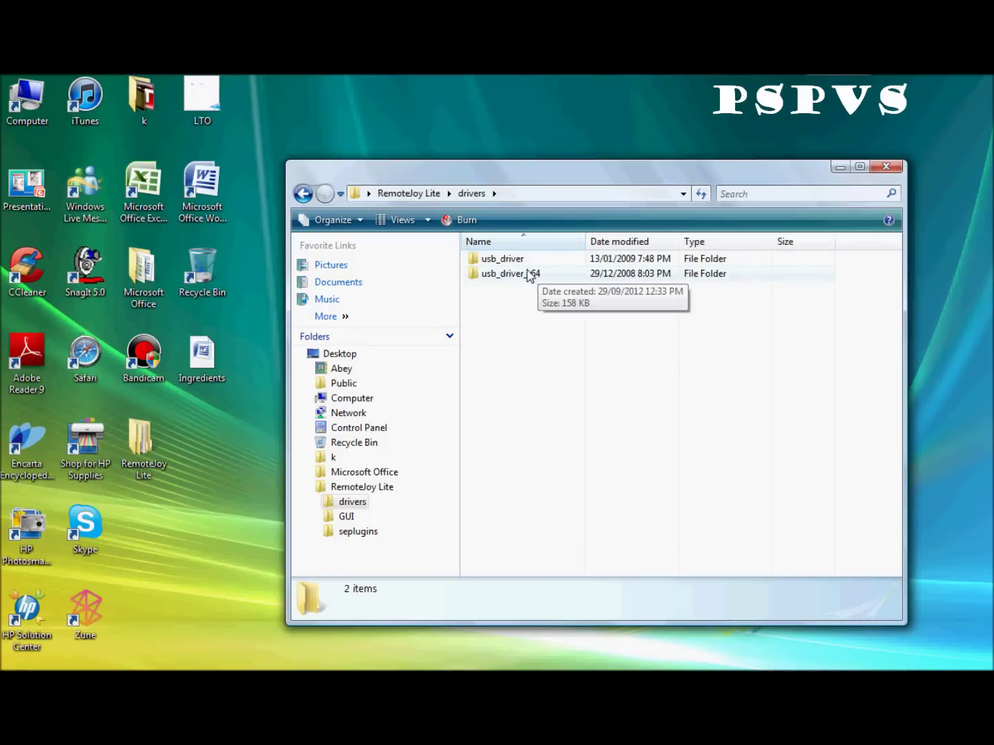
double_click(526, 265)
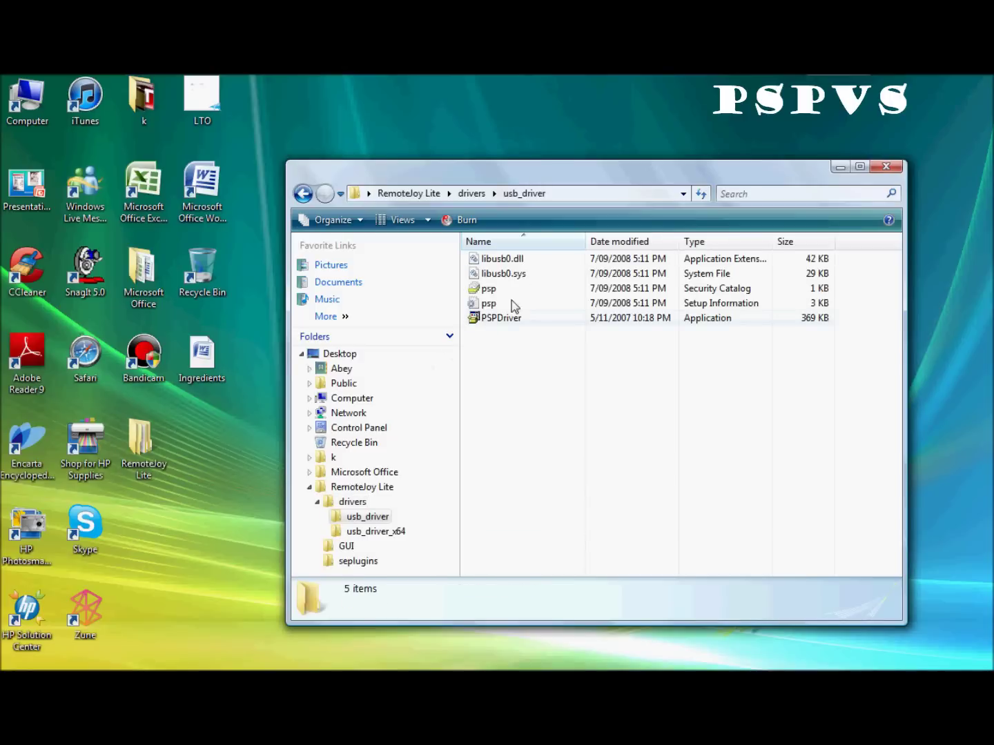
left_click(518, 323)
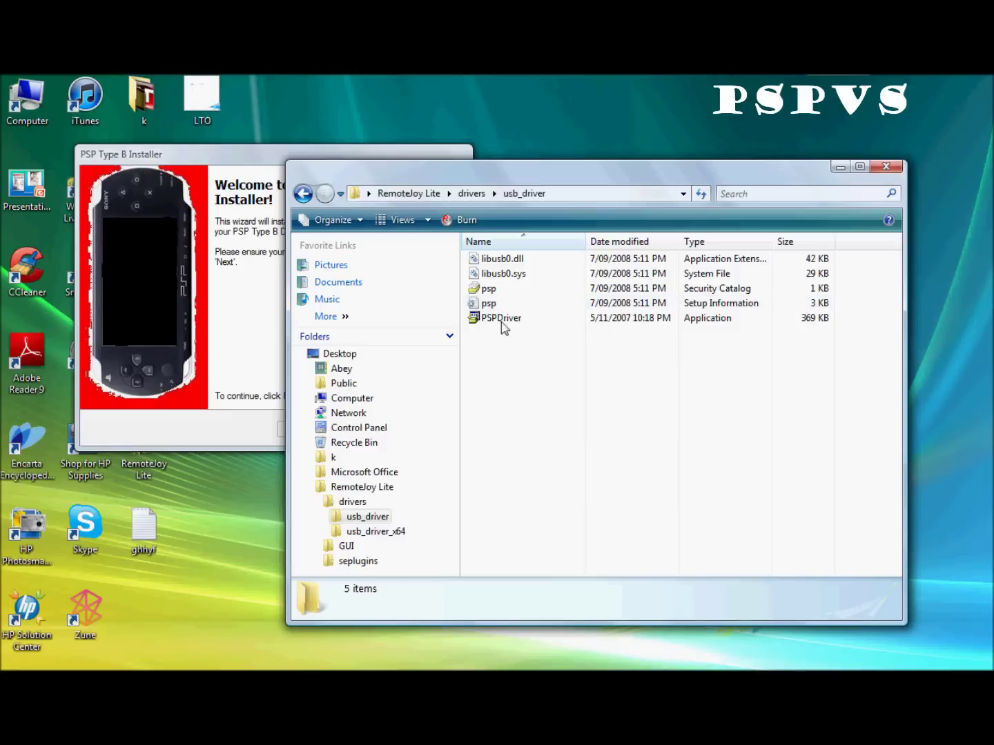
left_click(884, 167)
left_click_drag(348, 159, 585, 202)
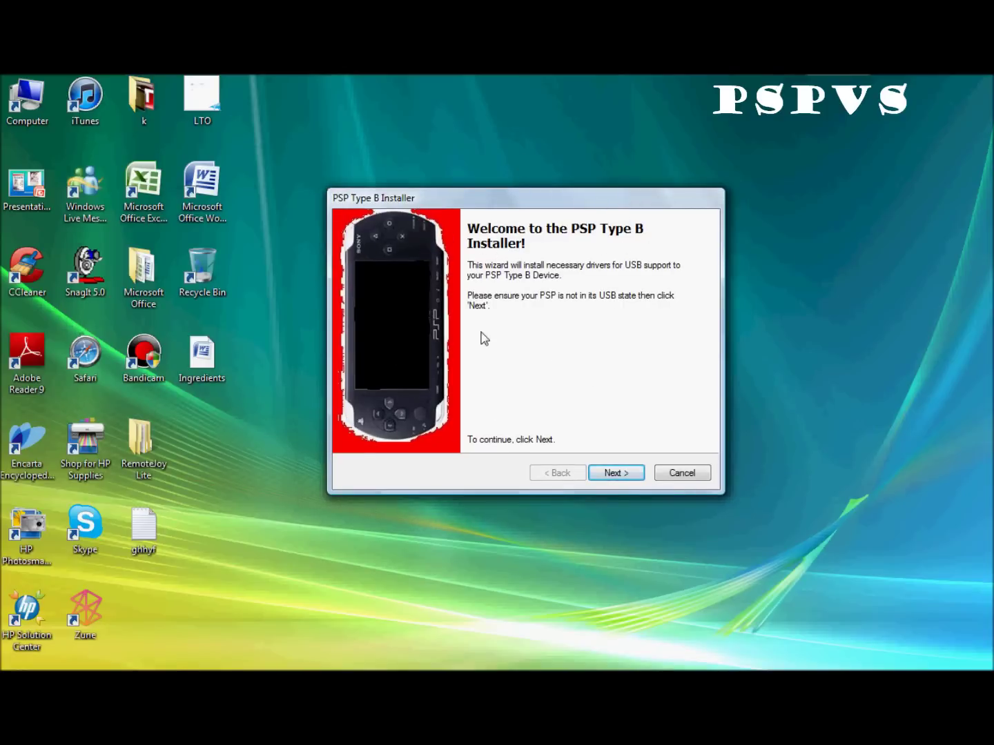
Install the PSP Type B driver, accepting the license agreement, and finish the wizard.
left_click(629, 472)
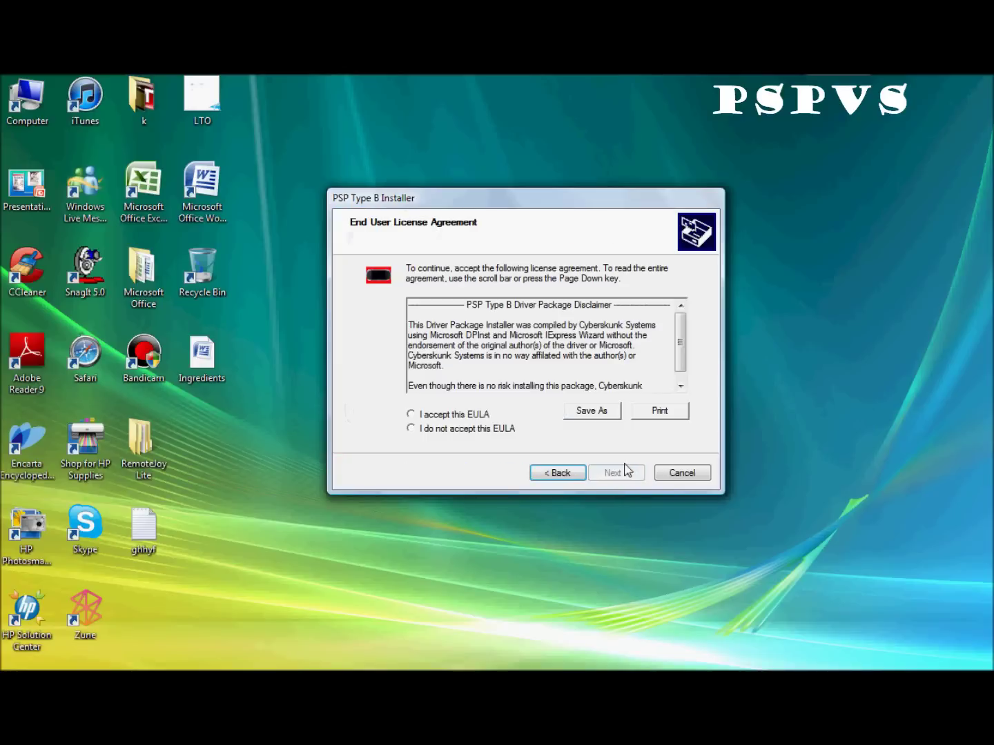
left_click(430, 416)
left_click(614, 476)
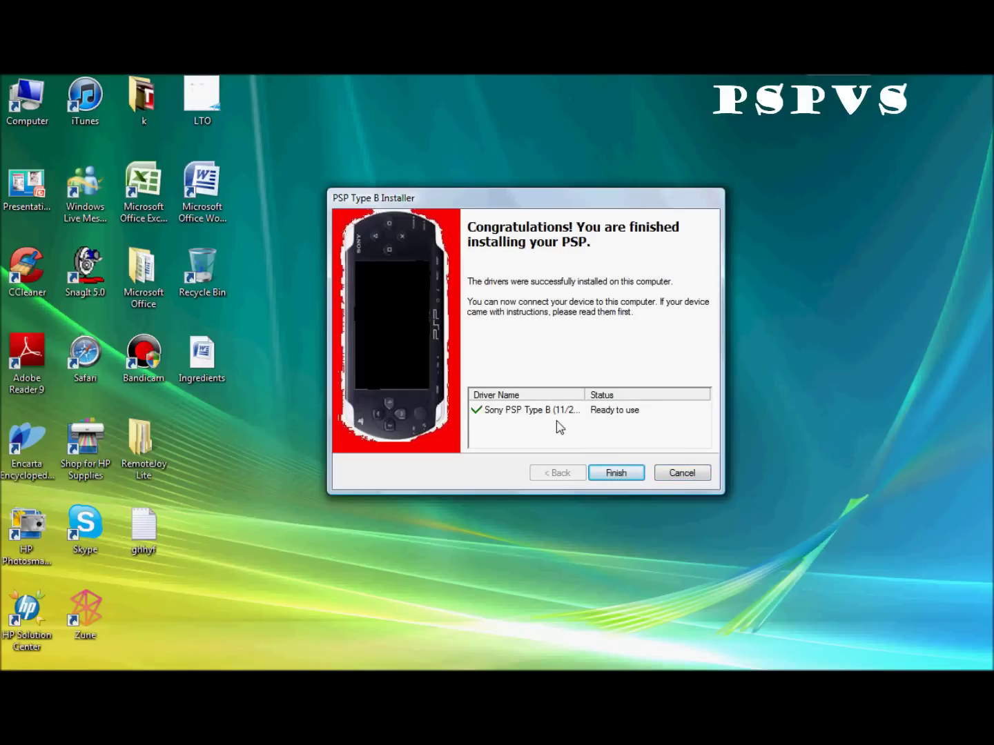
left_click(616, 473)
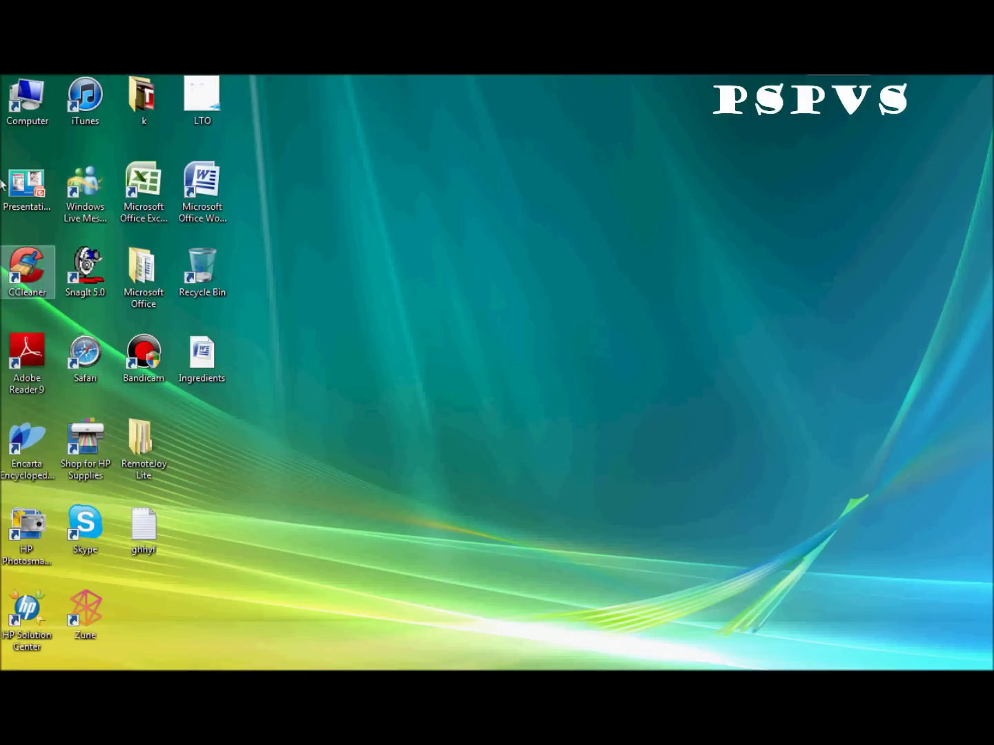
Open the seplugins folder on Removable Disk (E:).
double_click(28, 103)
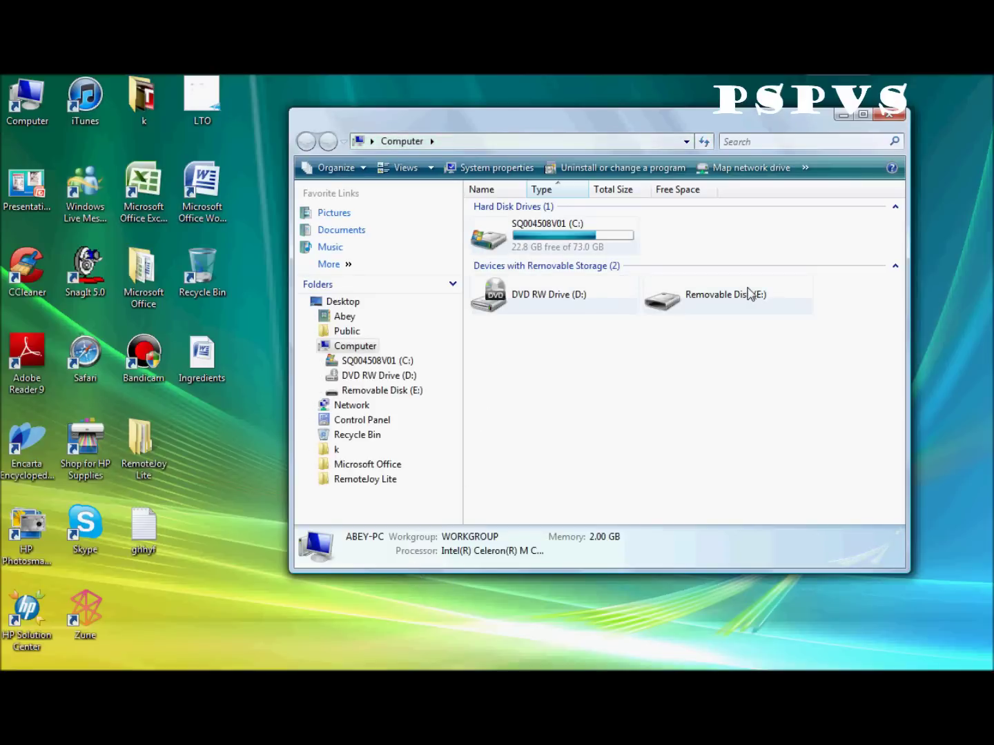
left_click(723, 297)
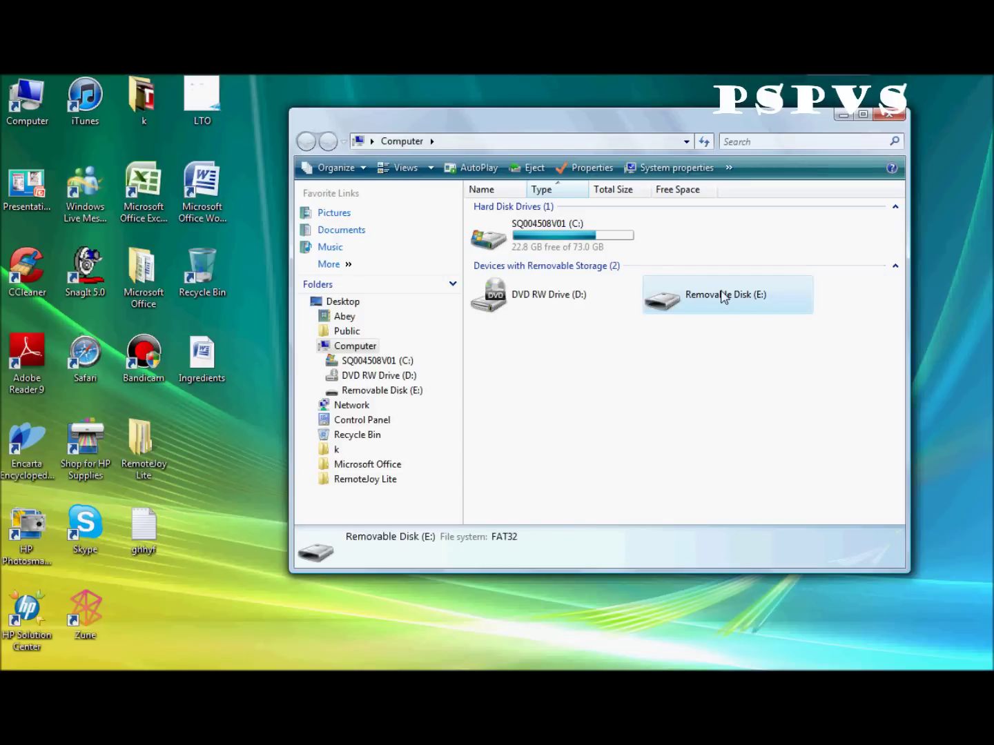
double_click(718, 295)
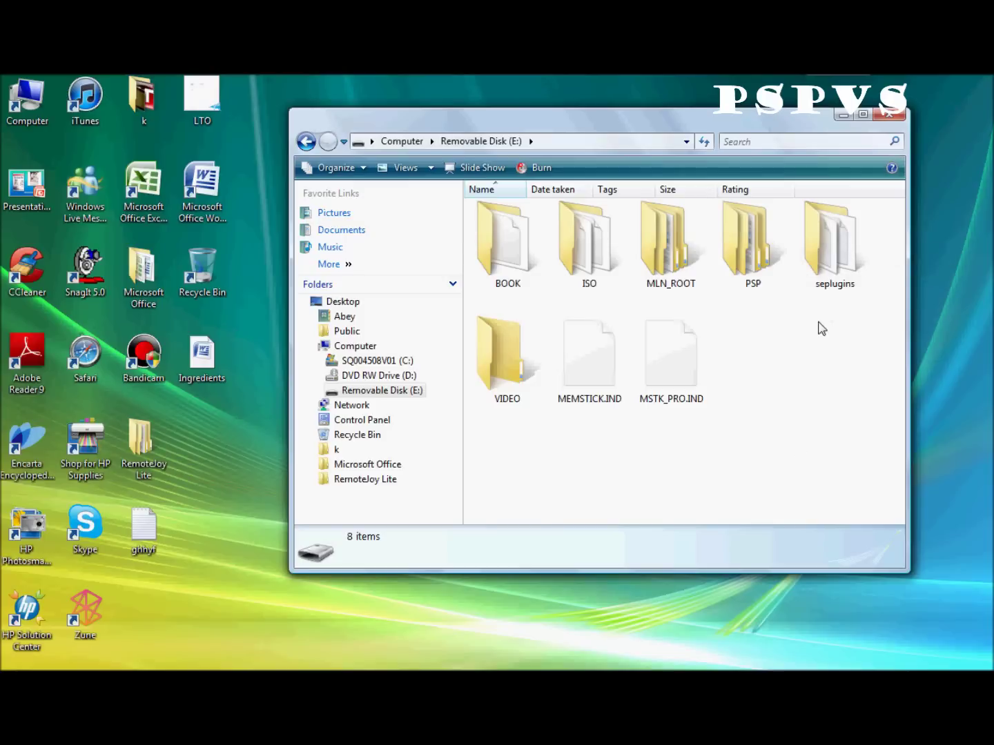
mouse_move(823, 304)
left_mouse_down()
mouse_move(820, 276)
mouse_move(817, 325)
left_mouse_up()
double_click(827, 243)
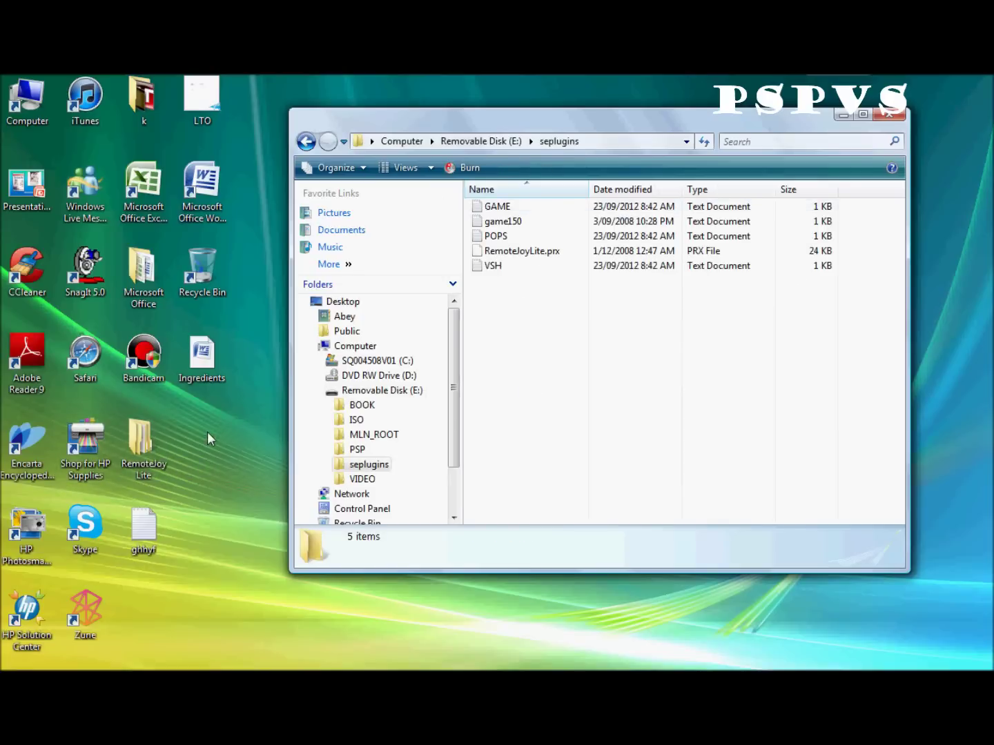
Copy all files from the seplugins folder of RemoteJoy Lite on the desktop and close that folder's window.
left_click_drag(208, 432, 132, 461)
double_click(140, 447)
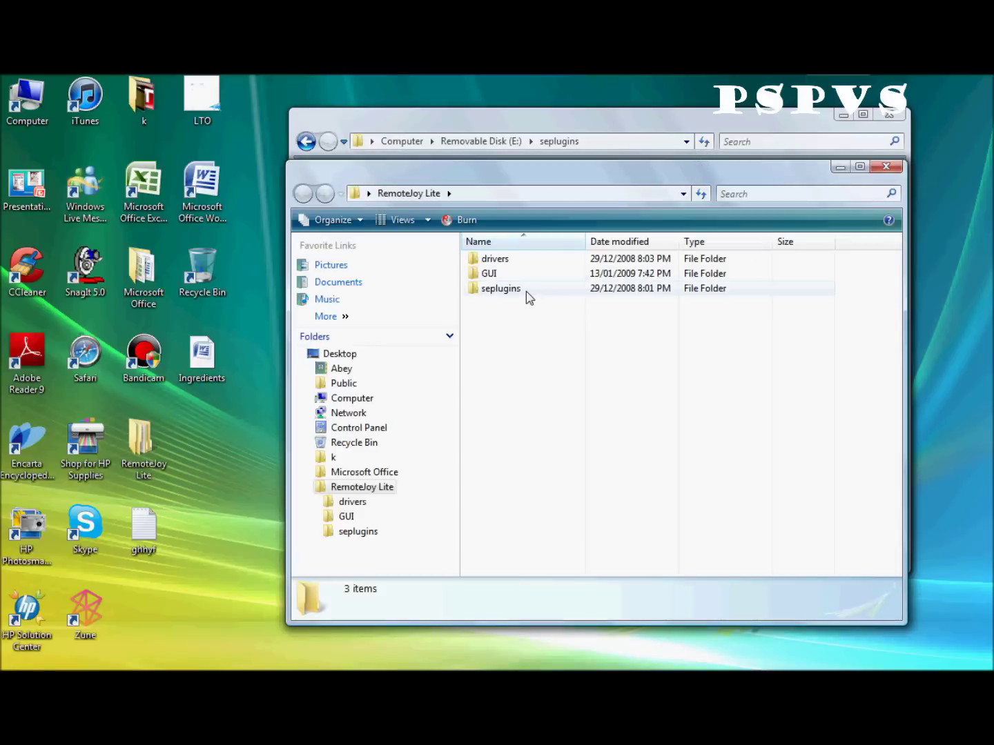
double_click(500, 289)
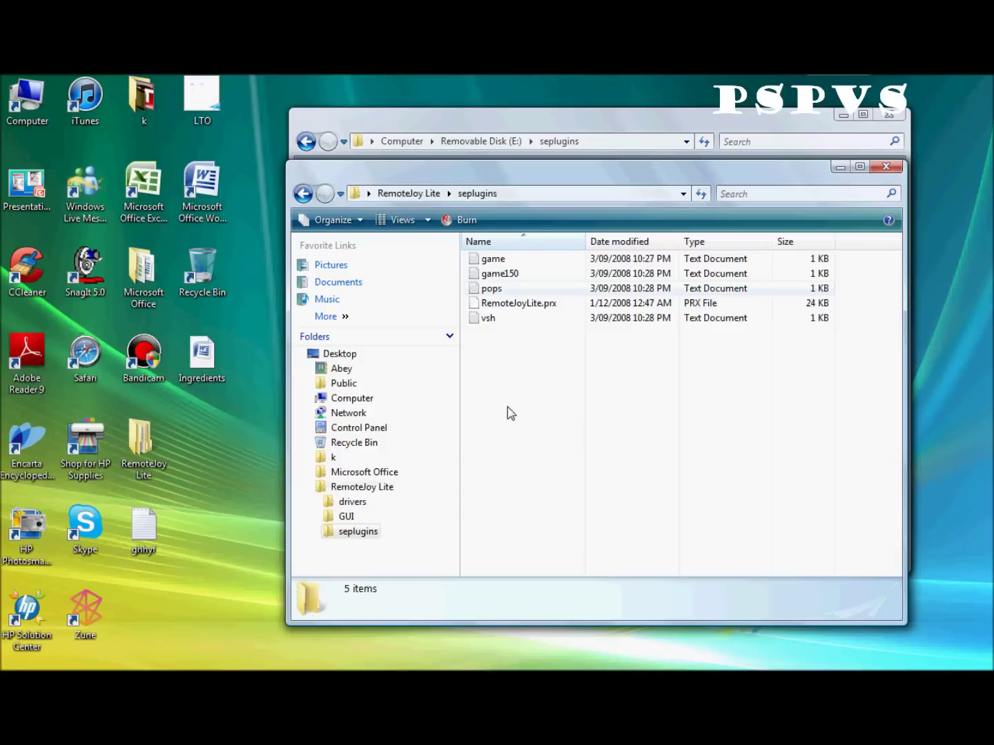
left_click_drag(507, 406, 526, 270)
right_click(531, 254)
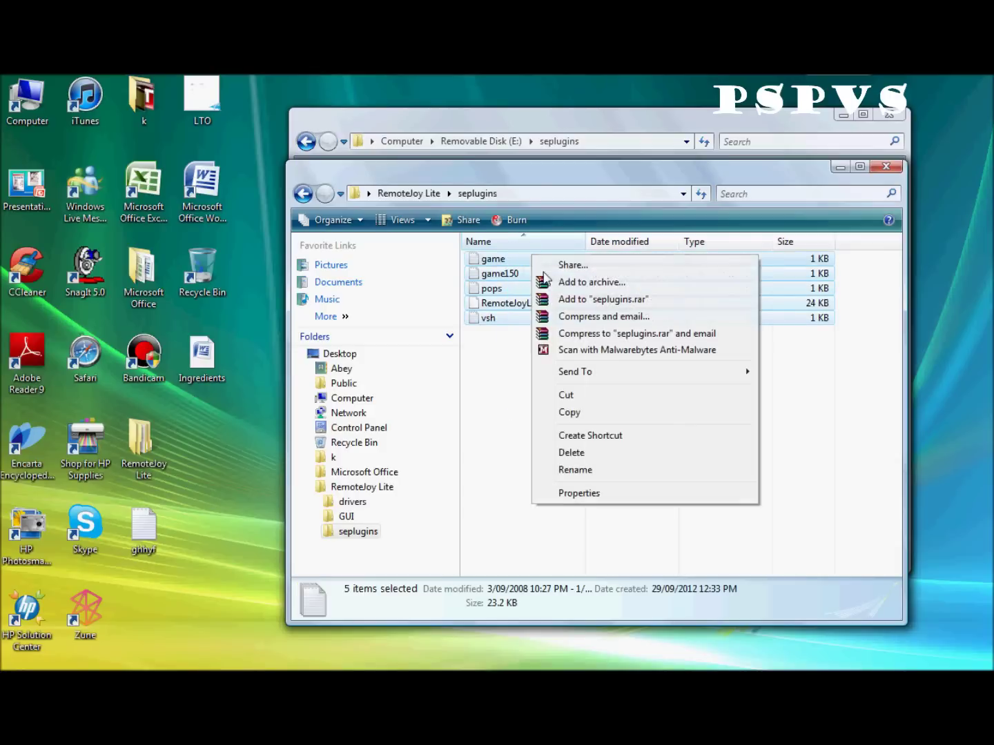
left_click(580, 413)
left_click(886, 166)
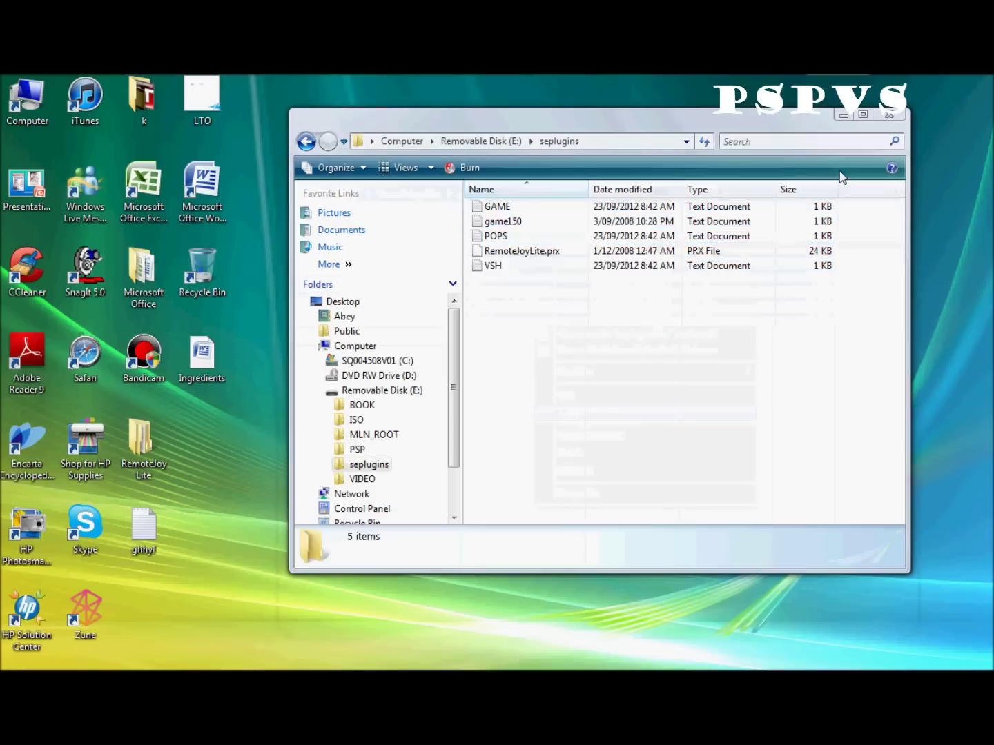
Leave the removable disk's seplugins folder without pasting and go back to the Computer overview.
right_click(676, 353)
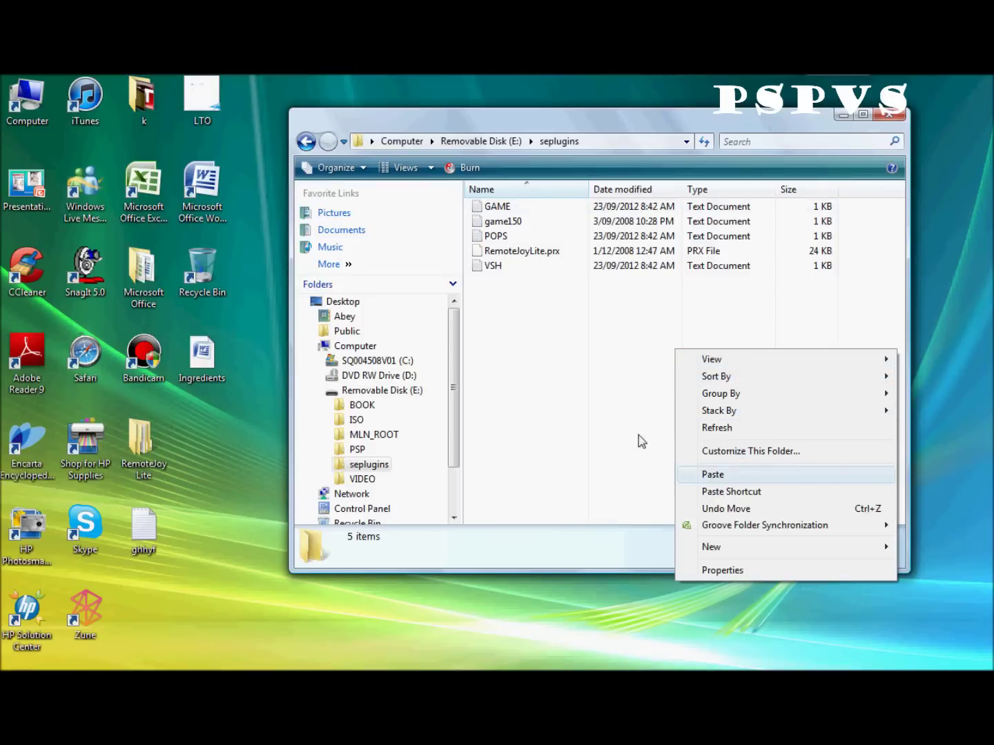
left_click(532, 353)
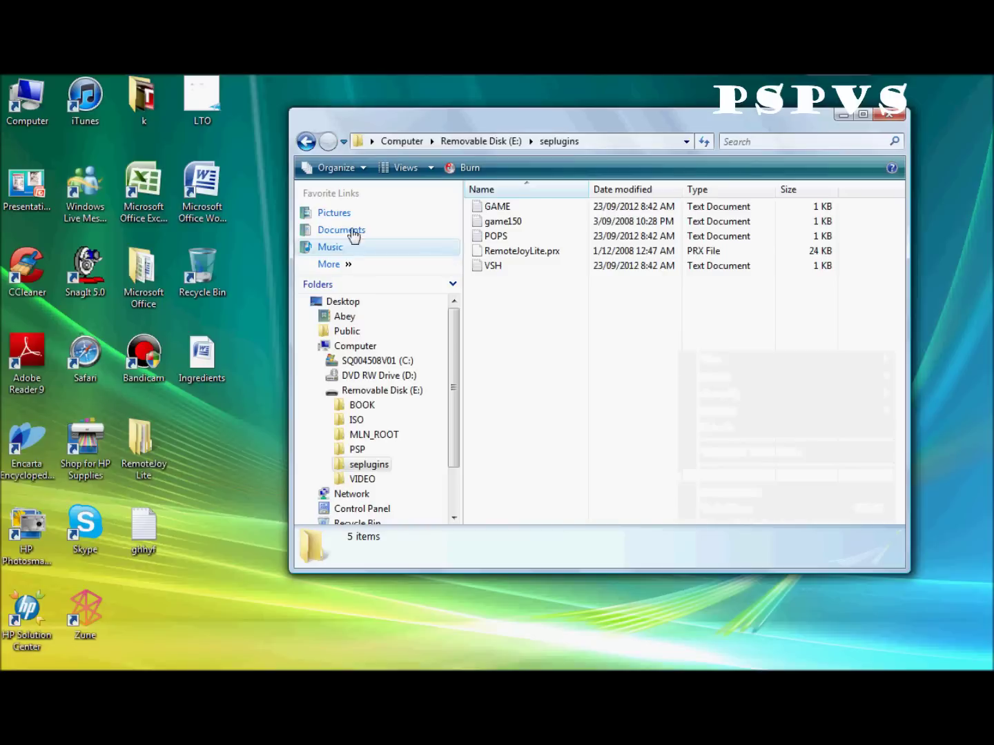
left_click(306, 142)
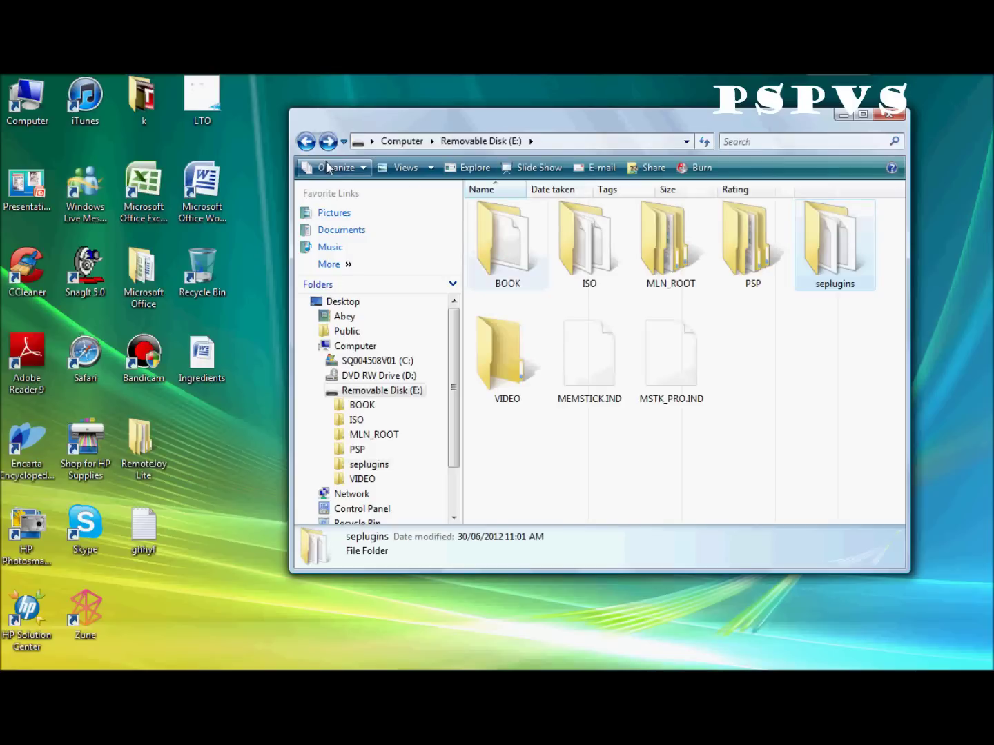
left_click(309, 143)
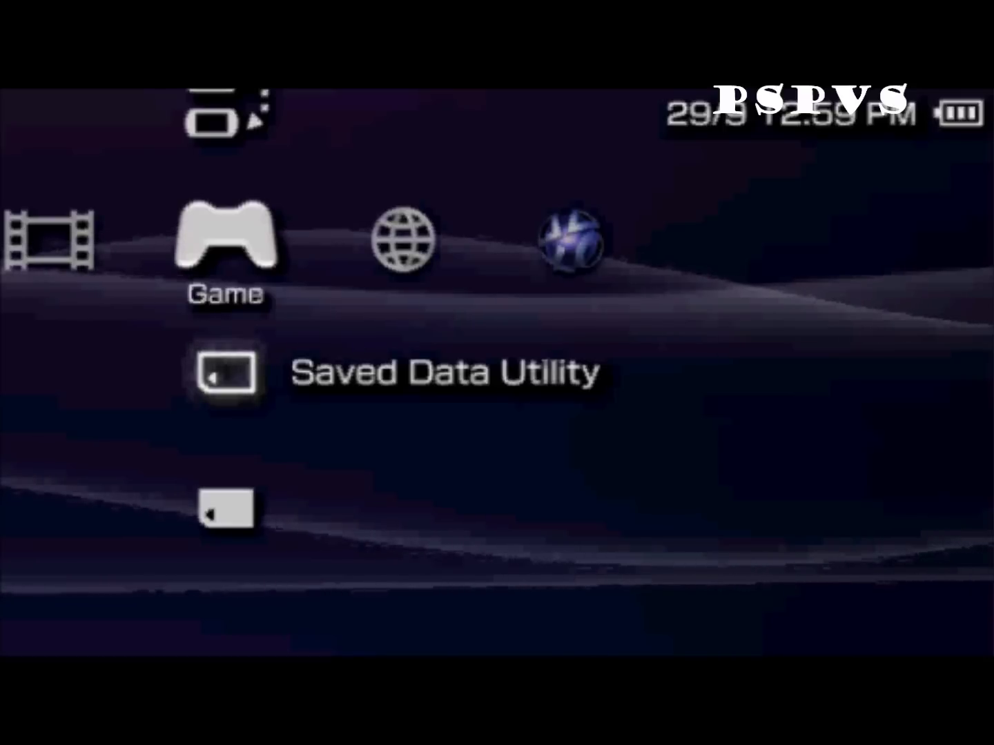
Browse the contents of the PSP's Memory Stick under Game down to 660 PRO-B Fast Recovery, and go back to the Memory Stick entry.
key("Down")
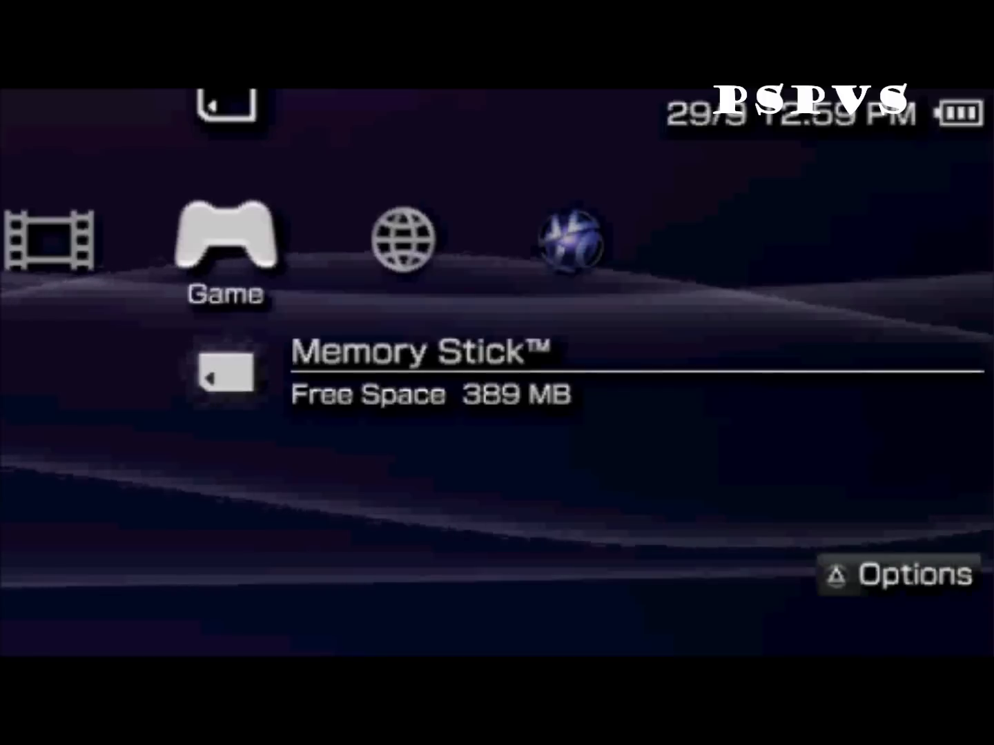
key("Return")
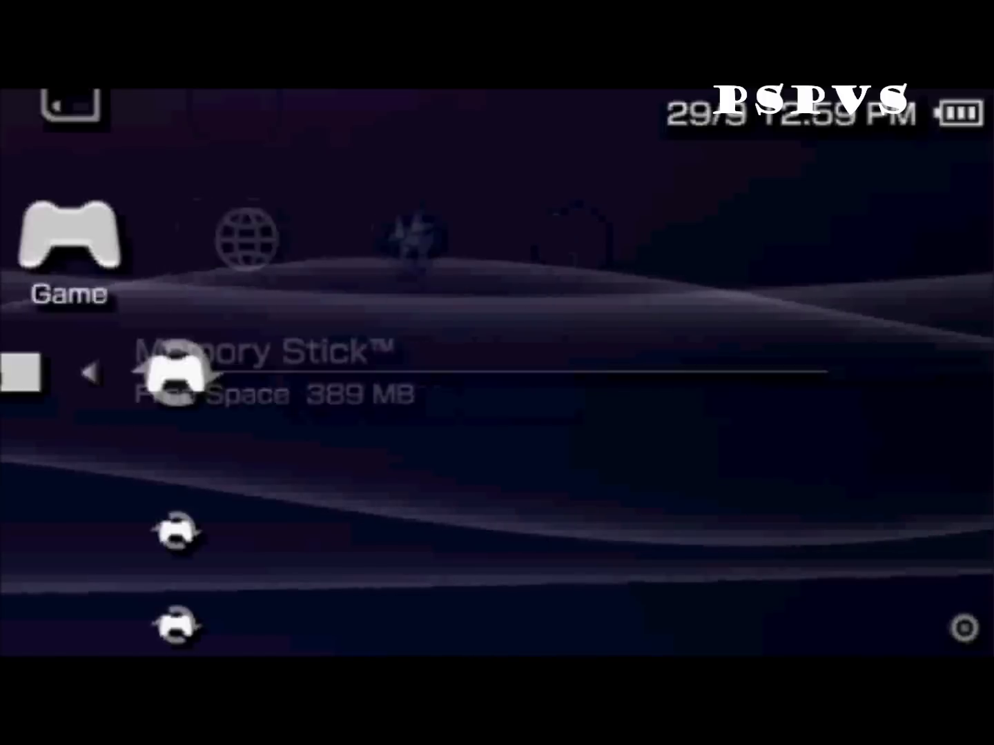
key("Down")
key("Down")
key("Down")
key("Down")
key("Down")
key("Down")
key("Down")
key("Down")
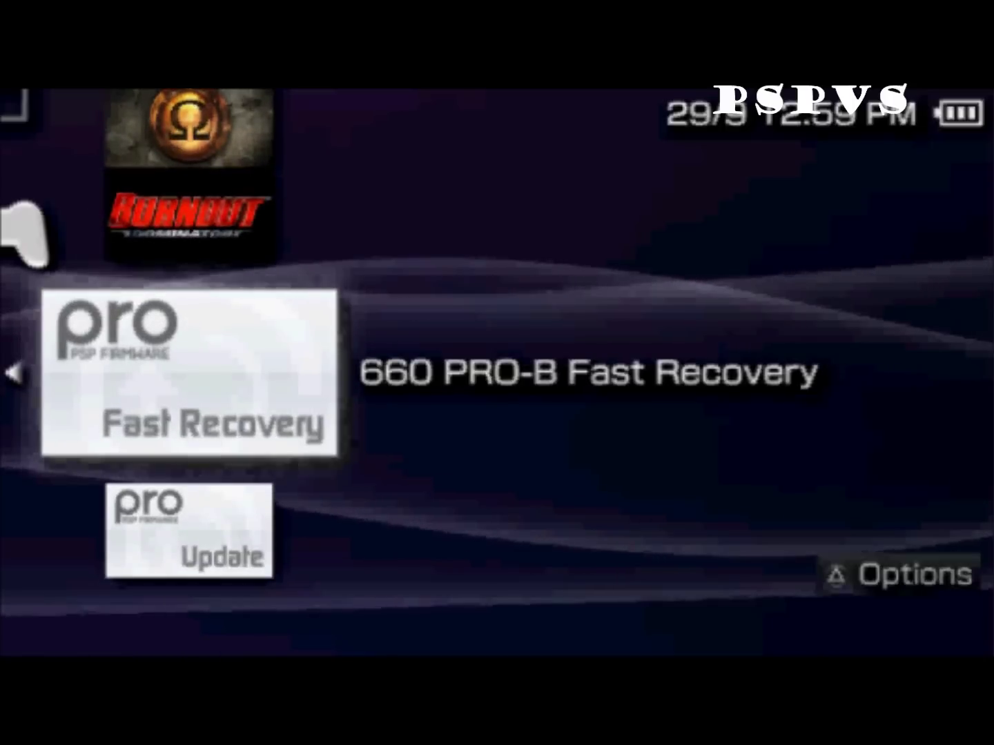
key("Left")
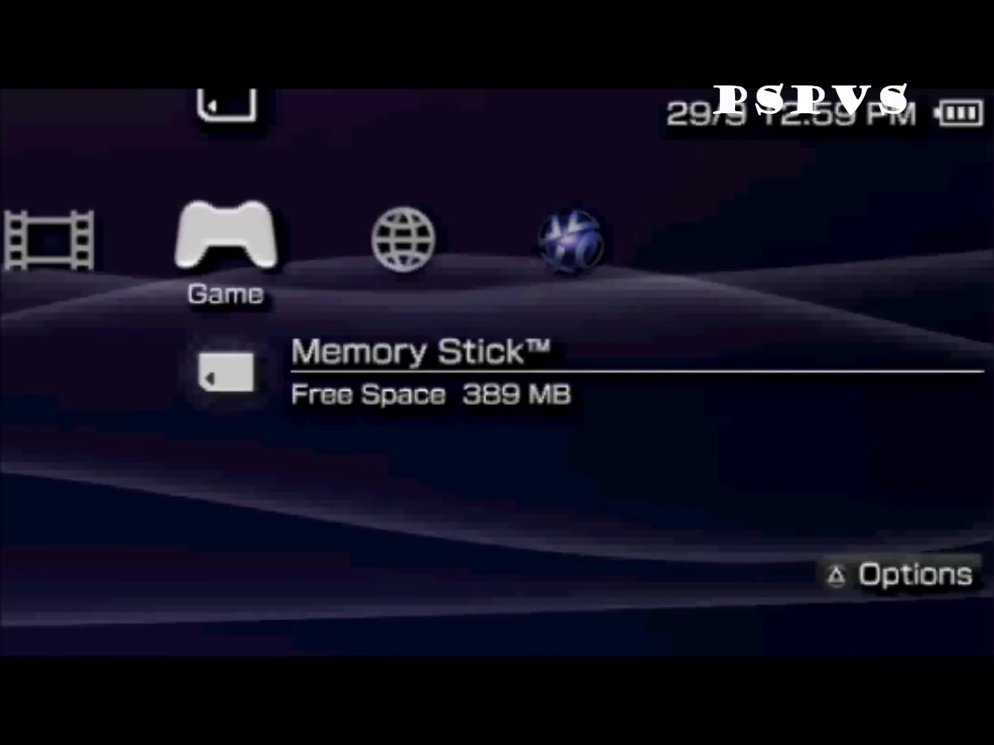
Bring up the PRO VSH Menu on the PSP and enter its Recovery Menu.
key("Select")
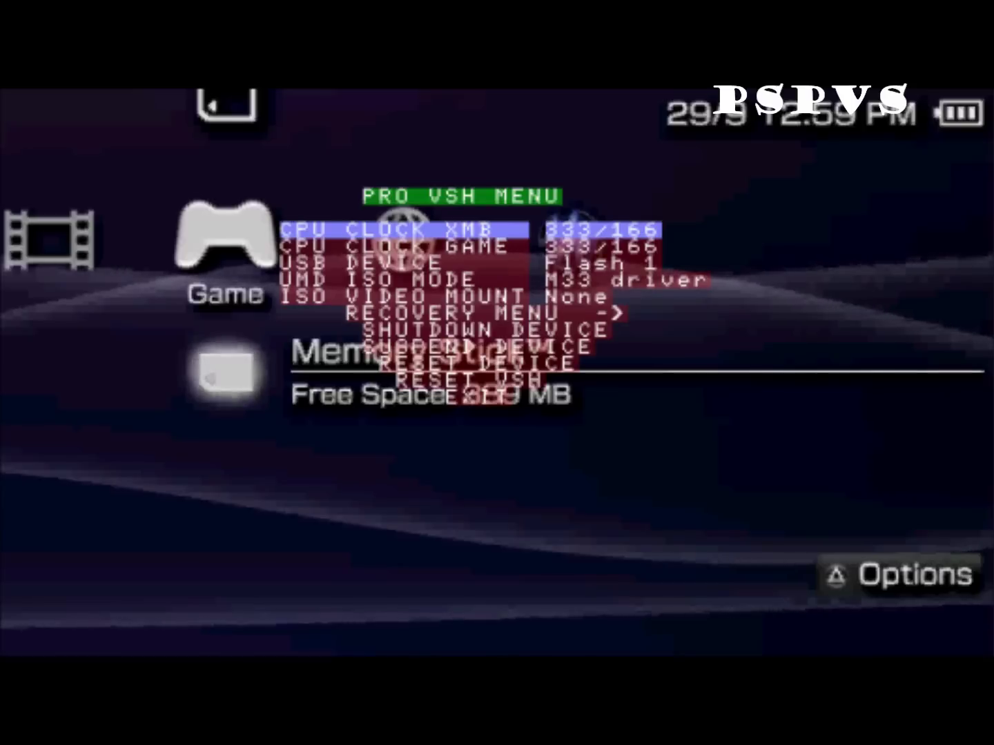
key("Down")
key("Down")
key("Down")
key("Down")
key("Down")
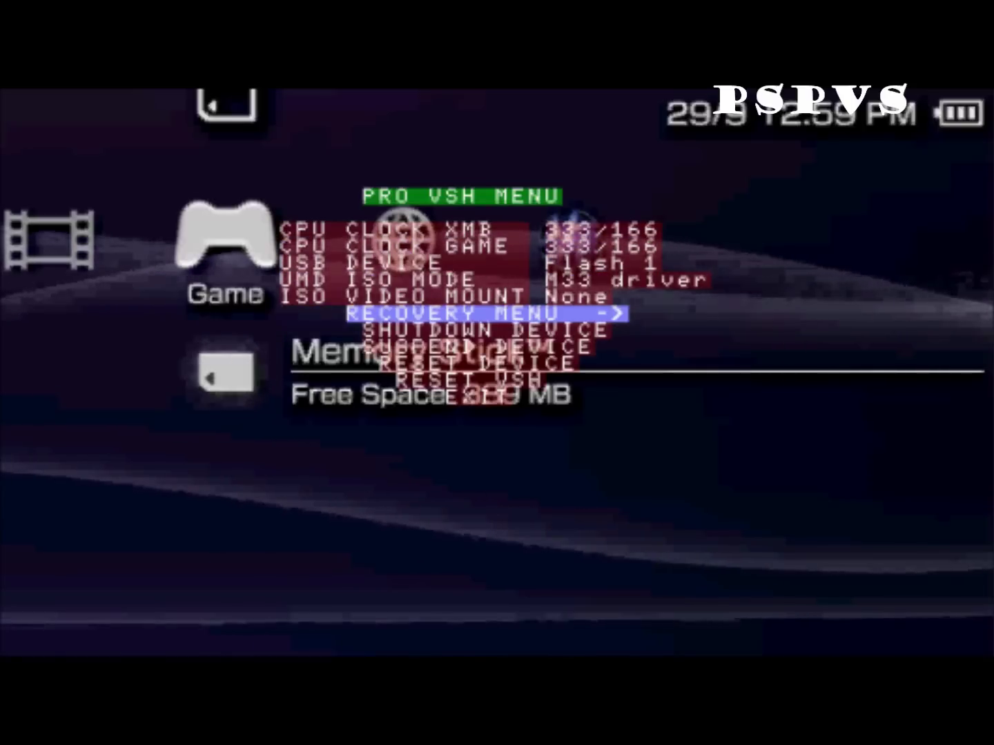
key("Select")
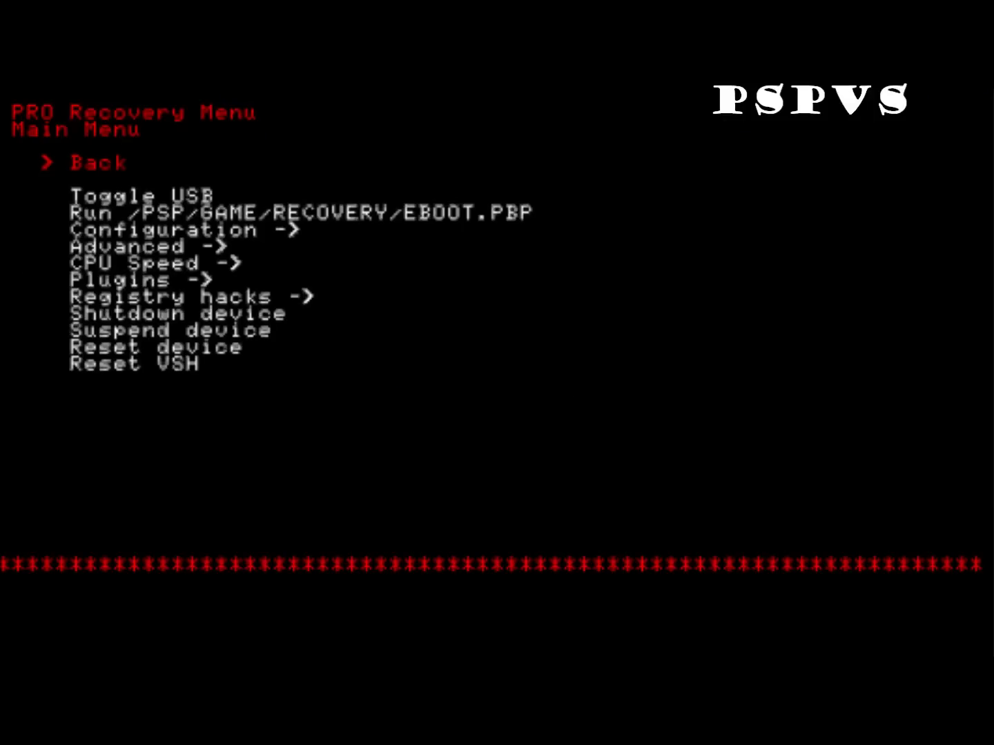
Open the Plugins section of the PRO Recovery Menu.
key("Down")
key("Down")
key("Down")
key("Down")
key("Down")
key("Down")
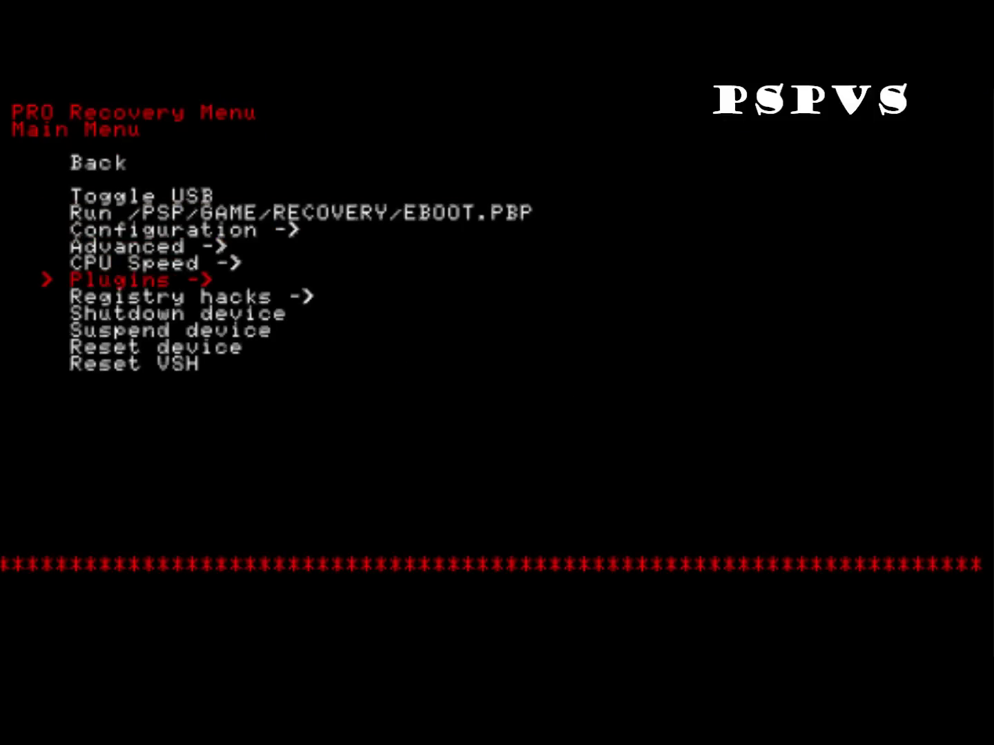
key("Return")
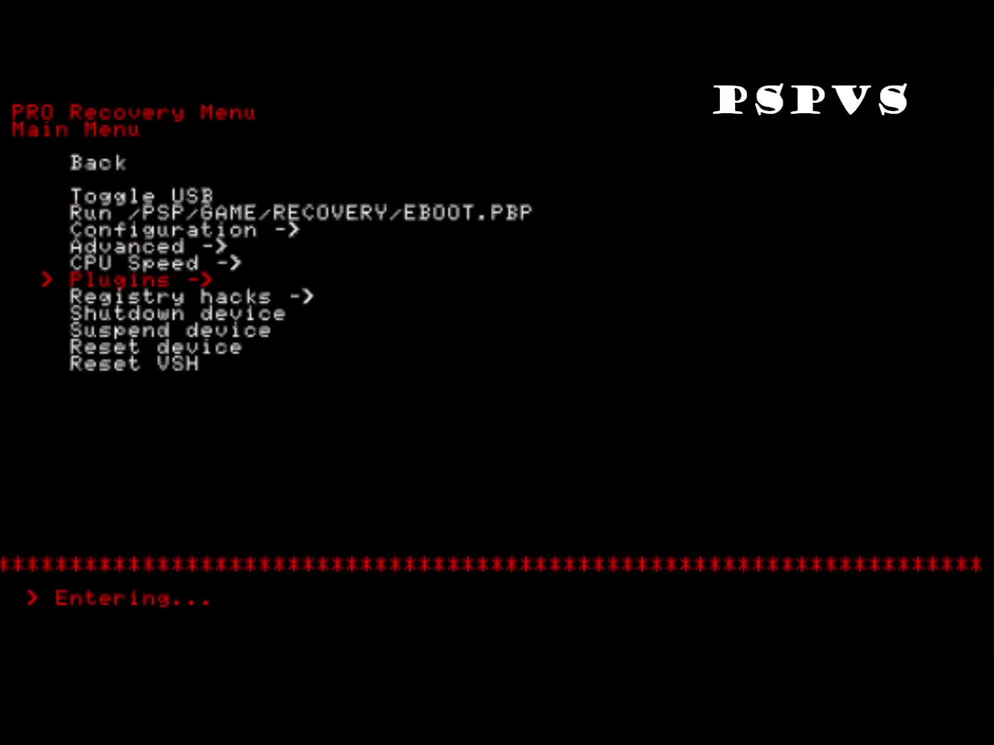
Check the status of the RemoteJoyLite.prx plugin for VSH, GAME and POPS, and return to the recovery main menu.
key("Down")
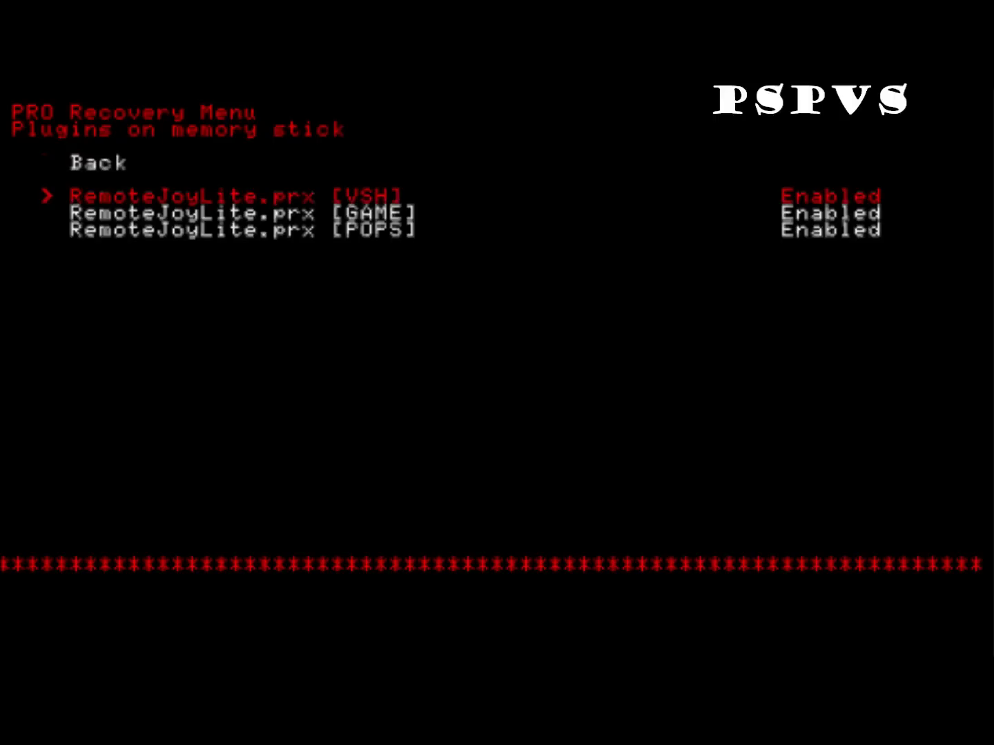
key("Down")
key("Down")
key("Down")
key("Down")
key("Down")
key("Down")
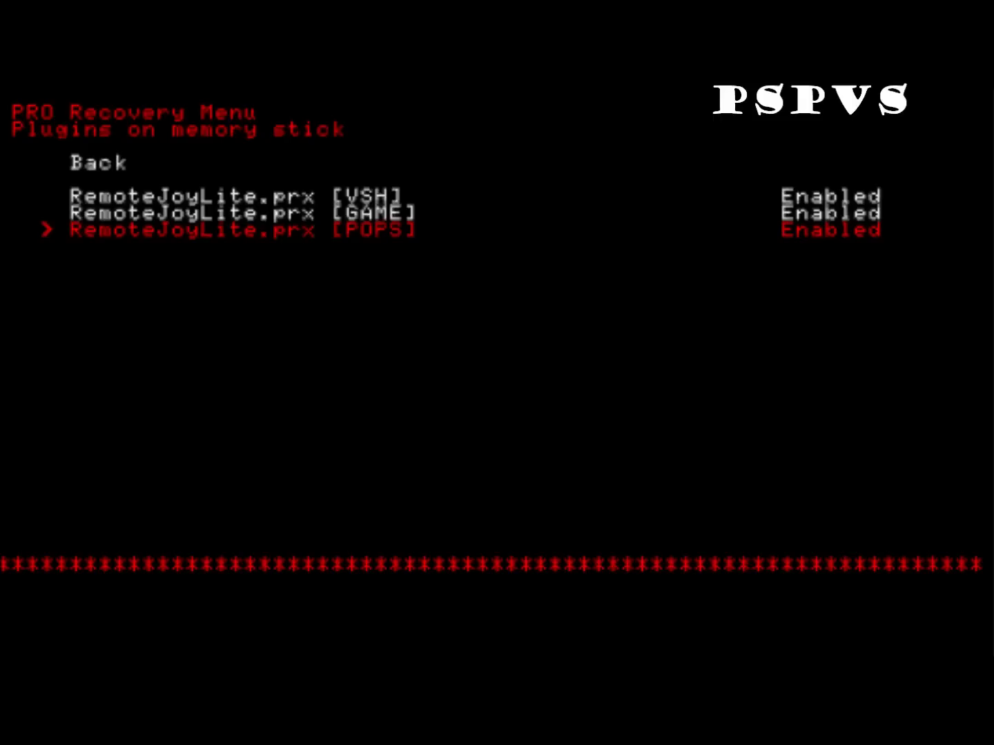
key("Down")
key("Down")
key("Down")
key("Down")
key("Up")
key("Up")
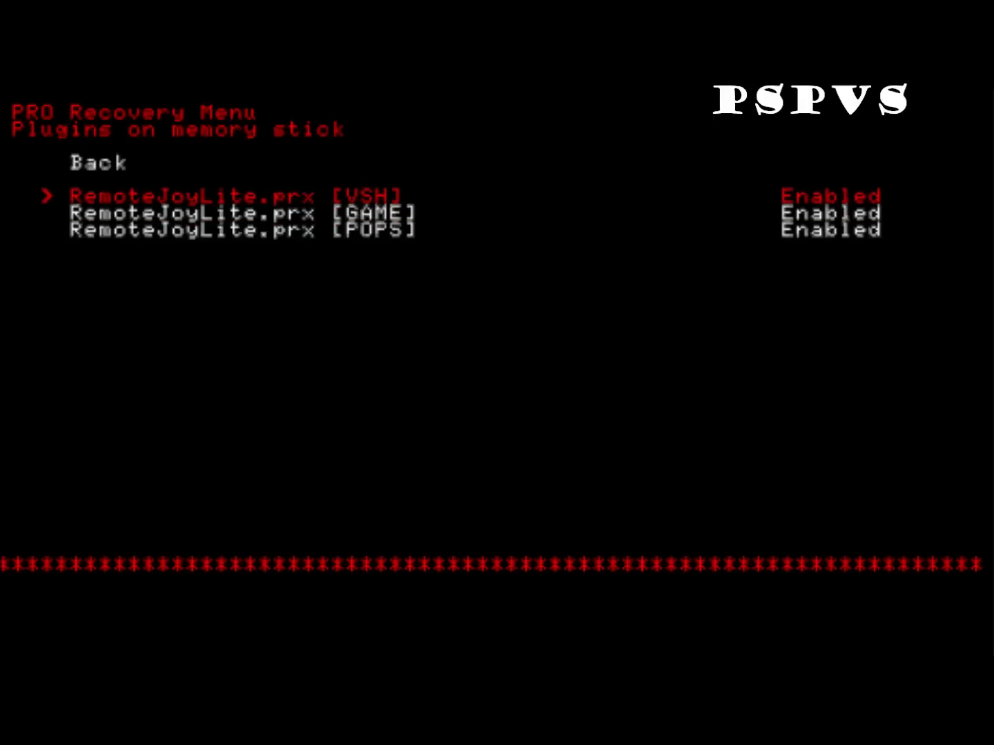
key("Up")
key("Up")
key("Down")
key("Down")
key("Up")
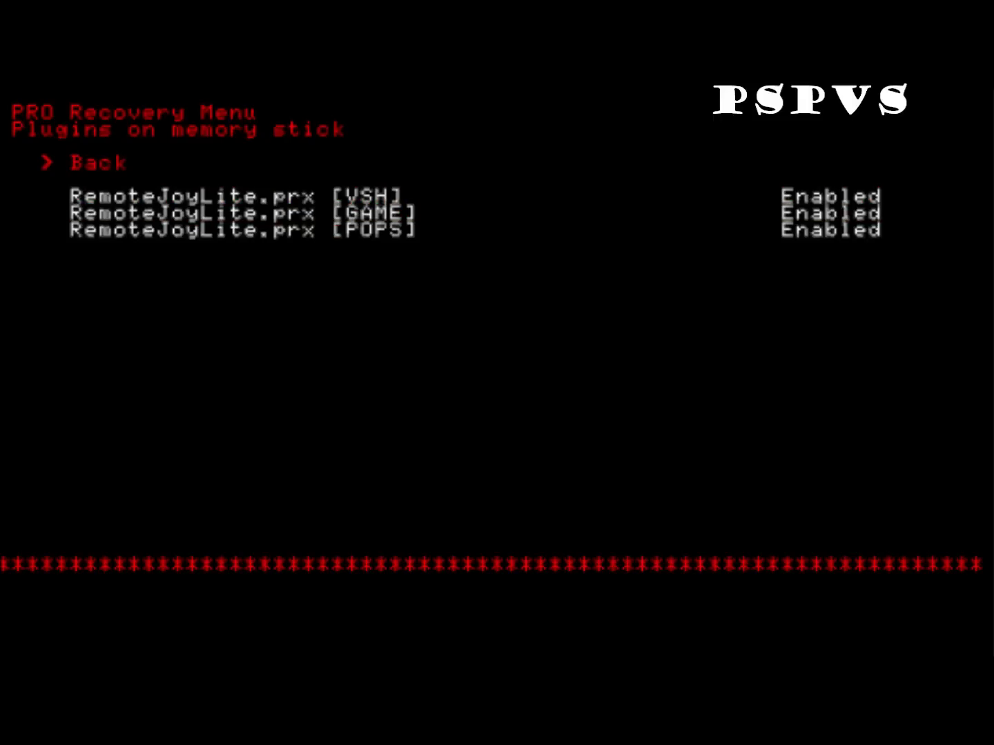
key("Return")
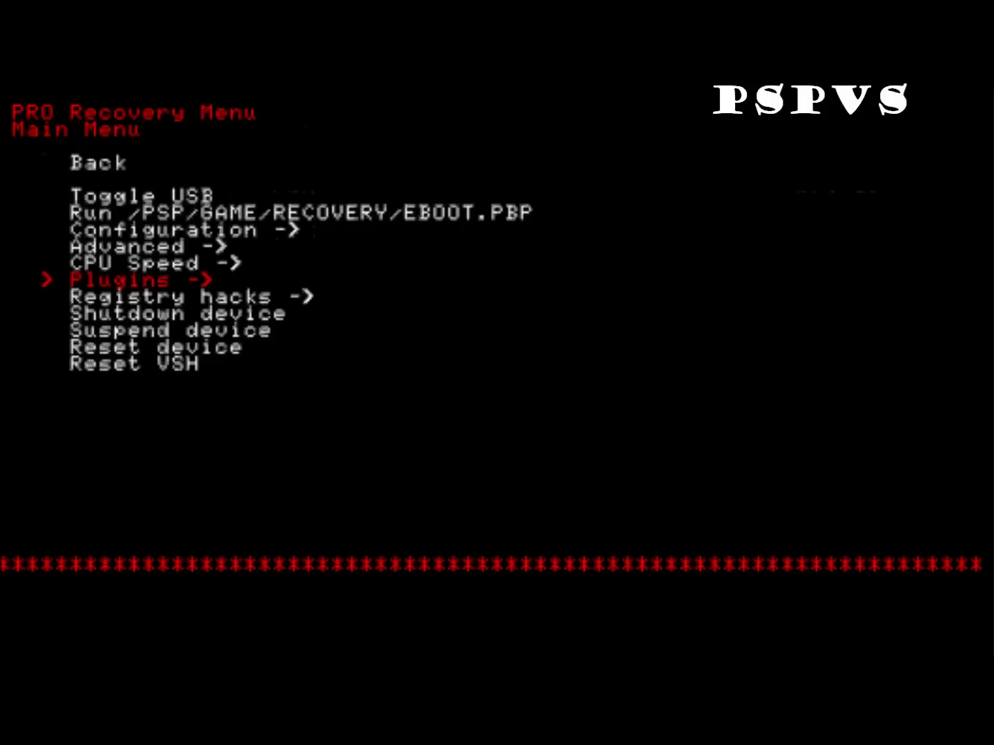
Leave the PRO Recovery Menu through Back without resetting VSH, returning to the Game category.
key("Down")
key("Down")
key("Down")
key("Down")
key("Down")
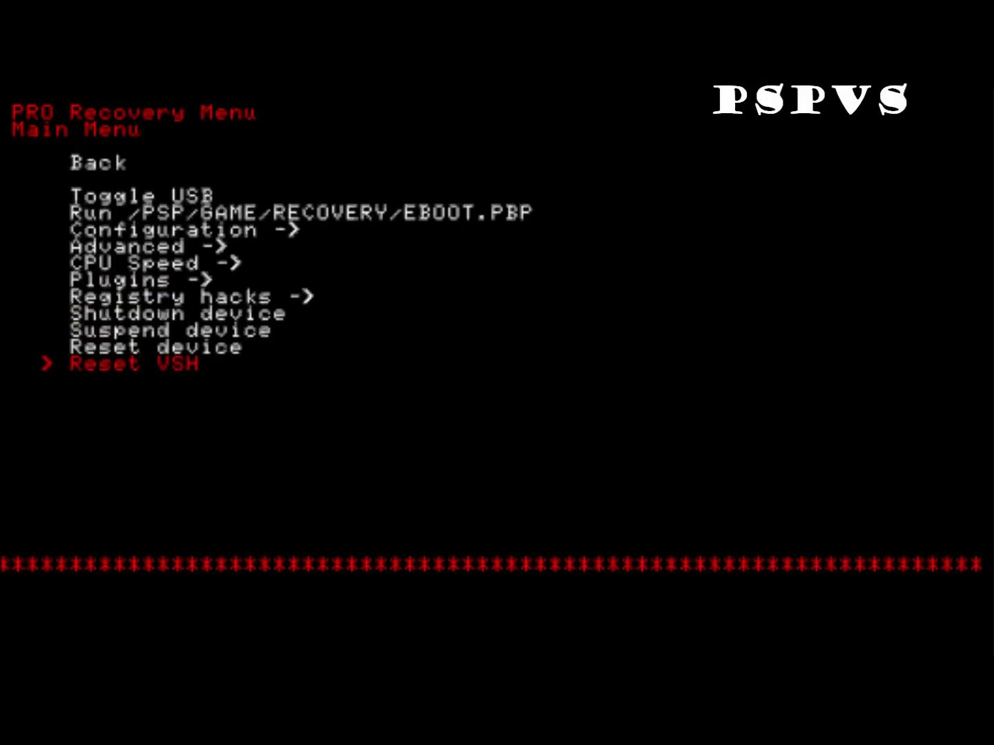
key("Up")
key("Up")
key("Up")
key("Up")
key("Up")
key("Up")
key("Up")
key("Up")
key("Up")
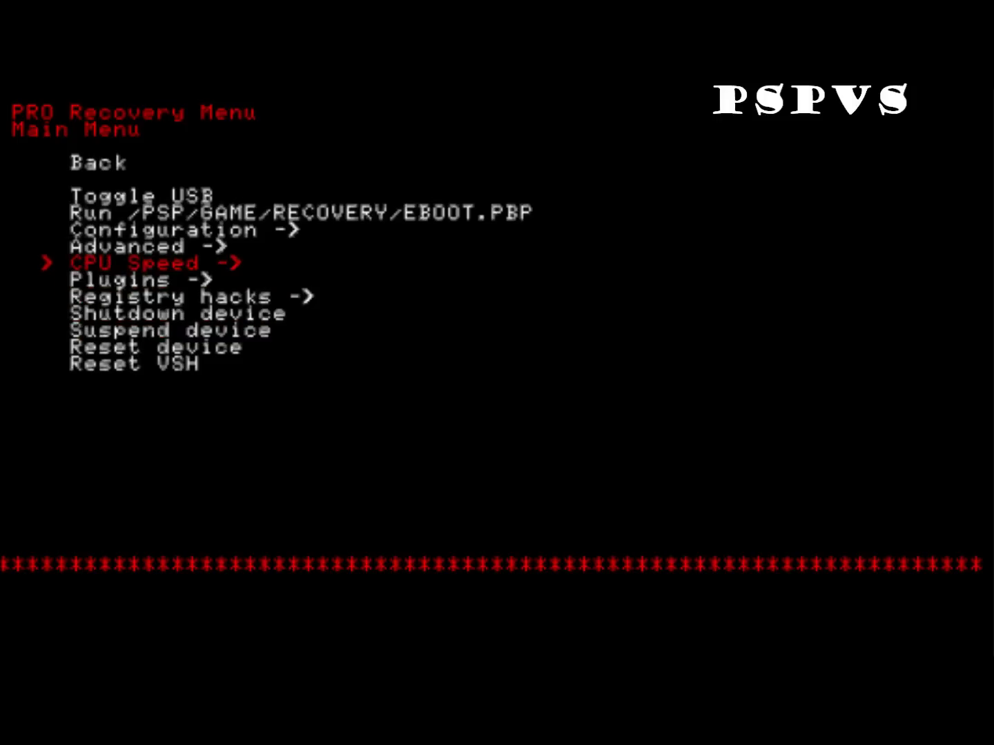
key("Up")
key("Up")
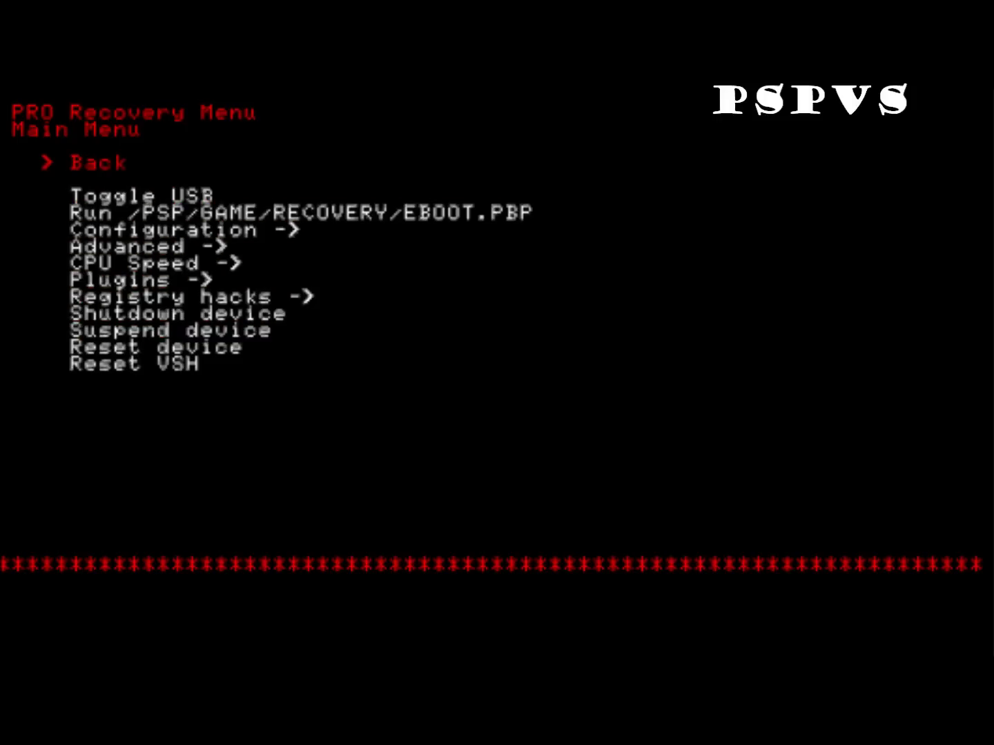
key("Return")
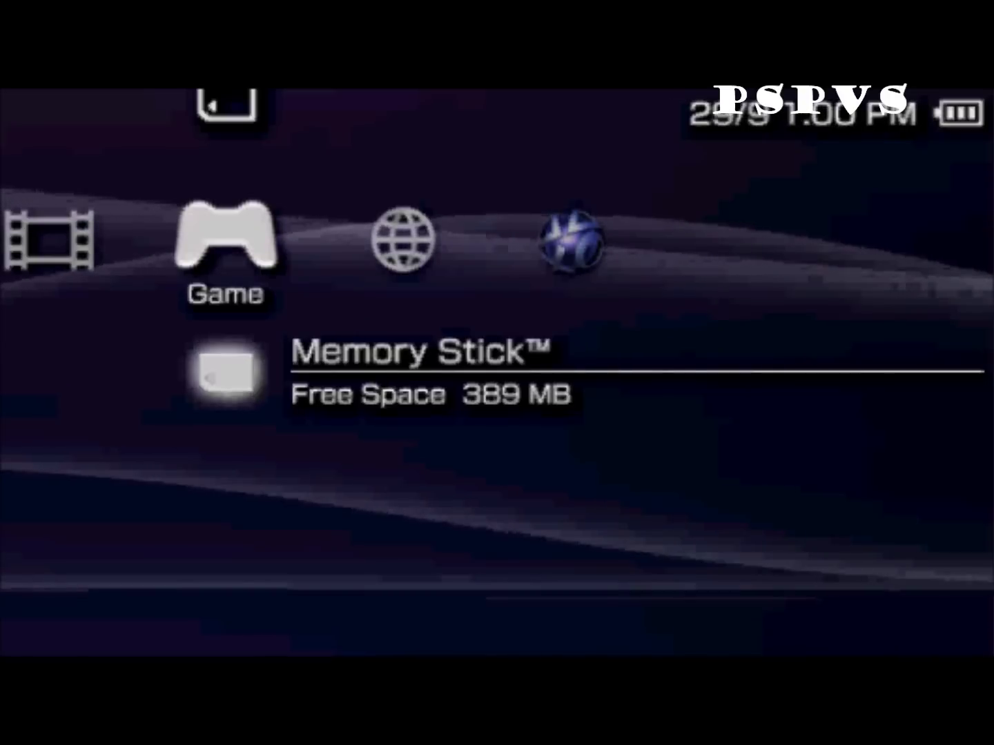
Reenter the Recovery Menu from the PRO VSH Menu and reset VSH.
key("space")
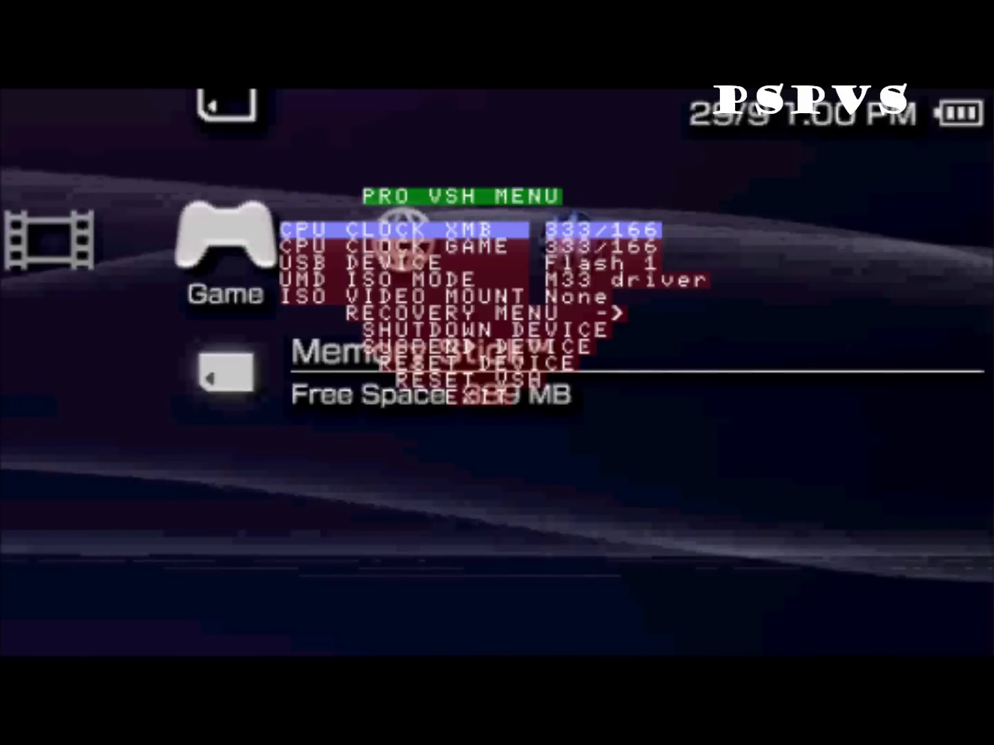
key("Down")
key("Down")
key("Down")
key("Down")
key("Down")
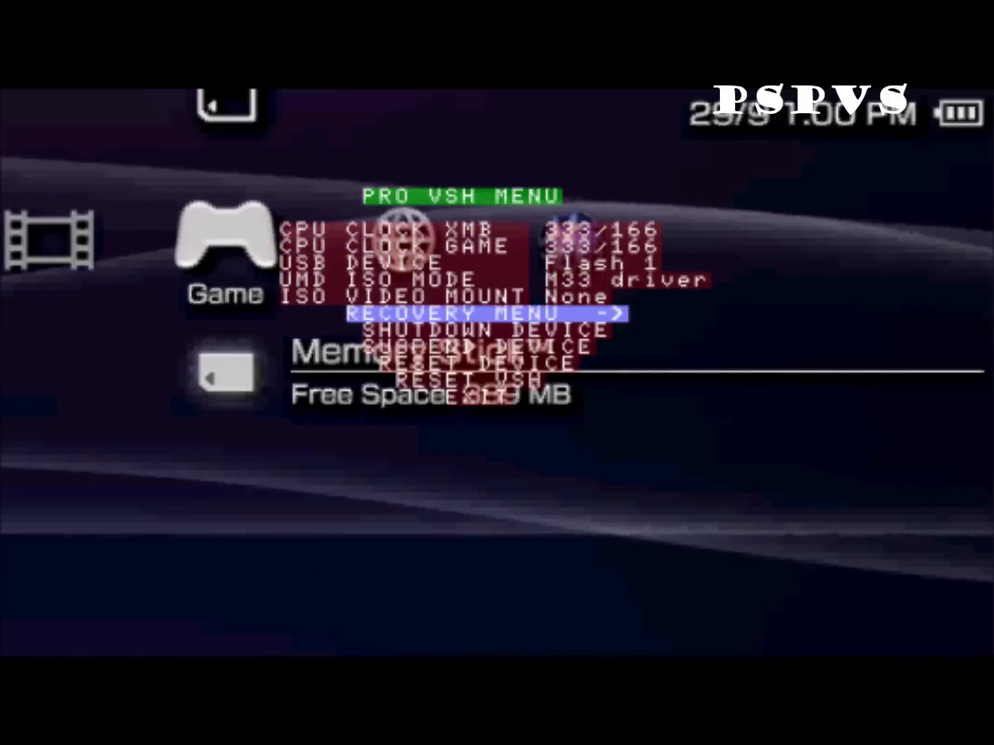
key("Return")
key("Up")
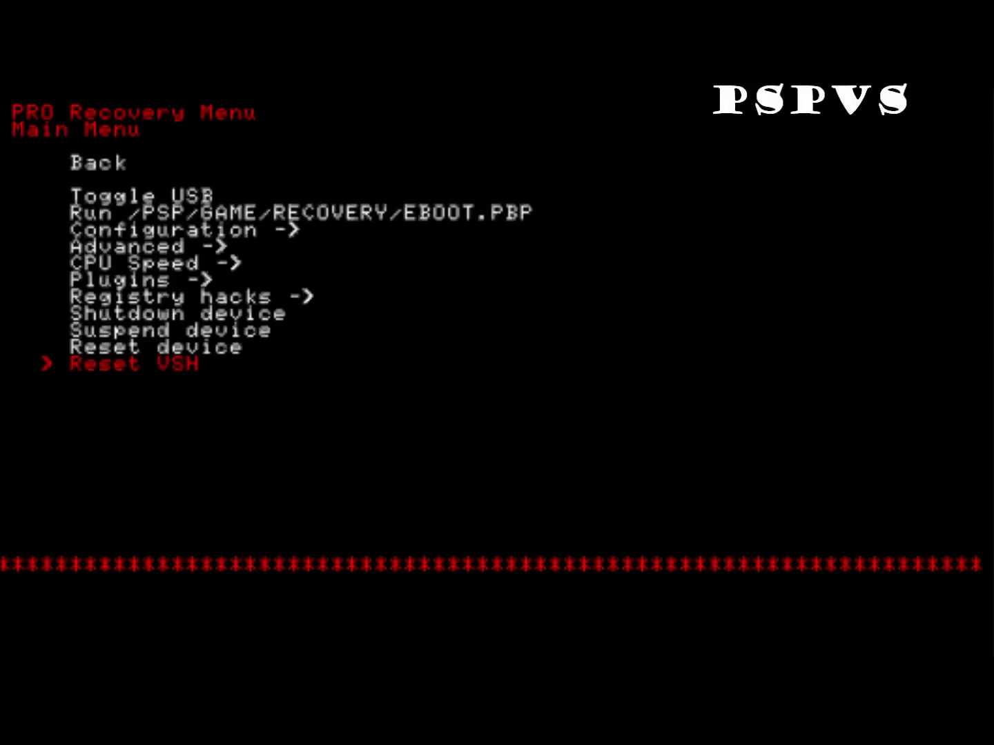
key("Return")
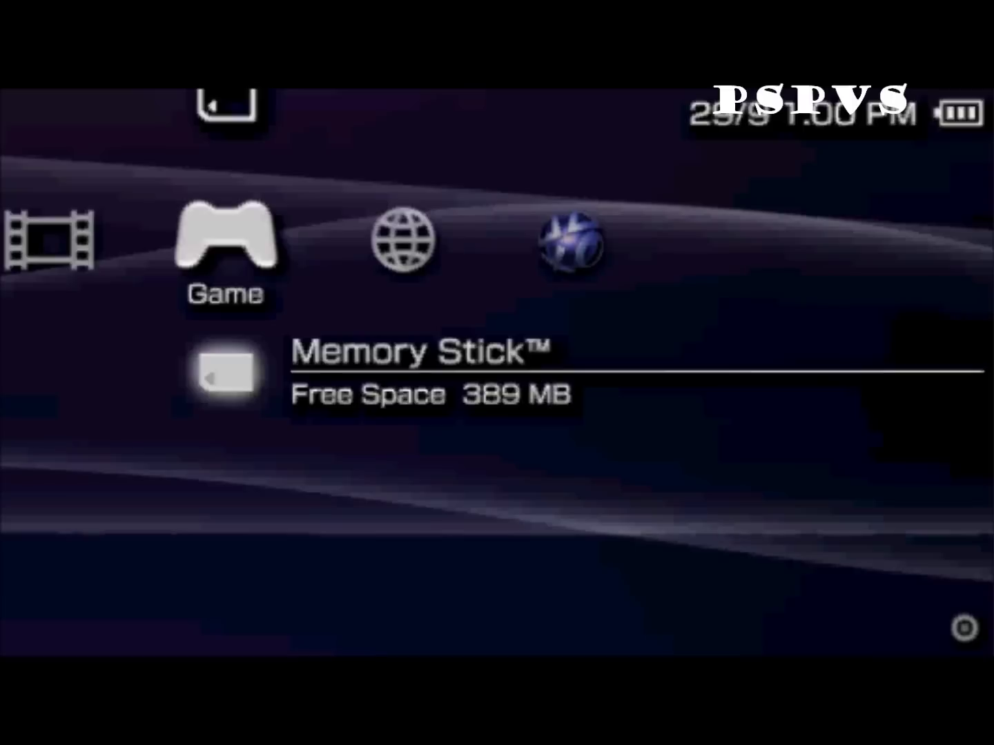
key("Return")
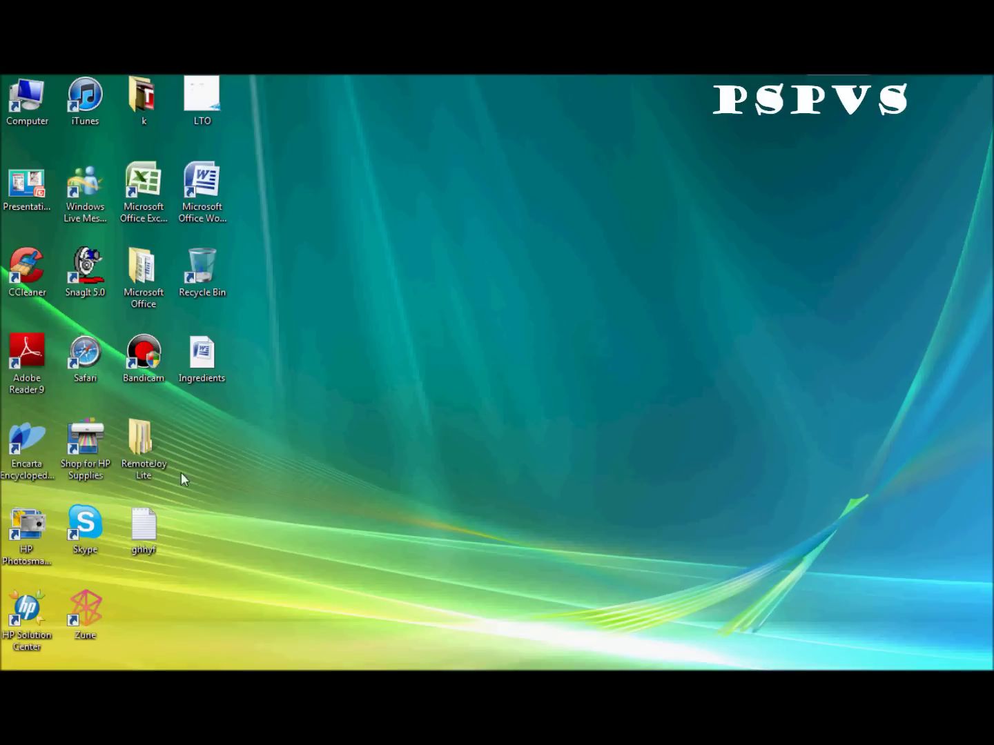
Launch the RemoteJoyLite_en application from the GUI folder of RemoteJoy Lite on the PC desktop.
double_click(144, 444)
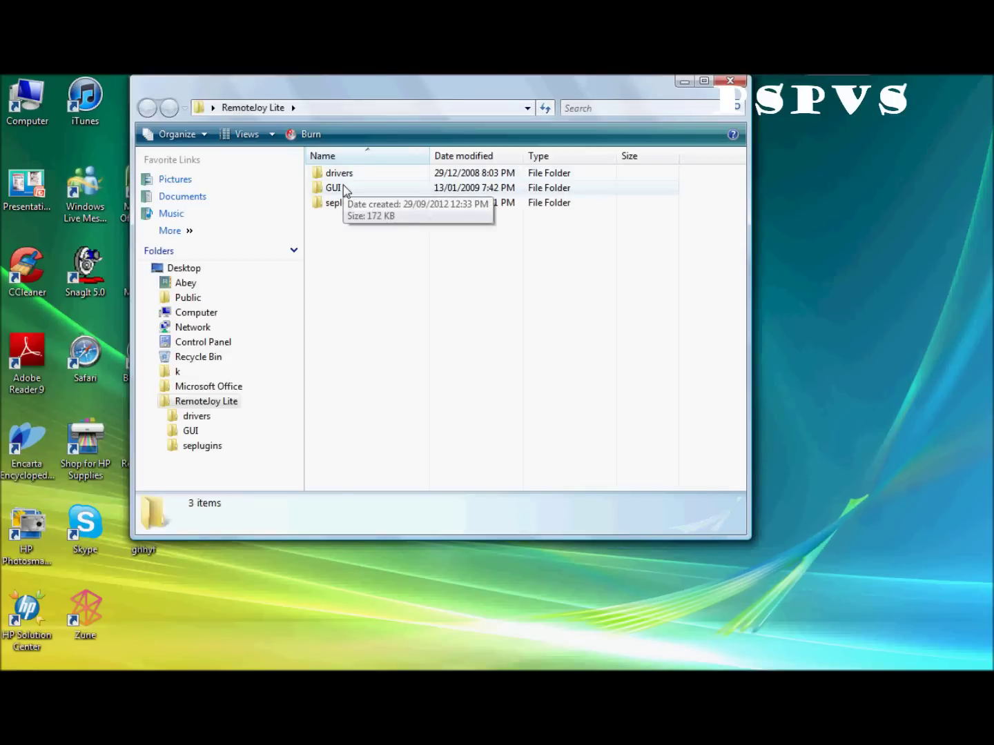
left_click(343, 187)
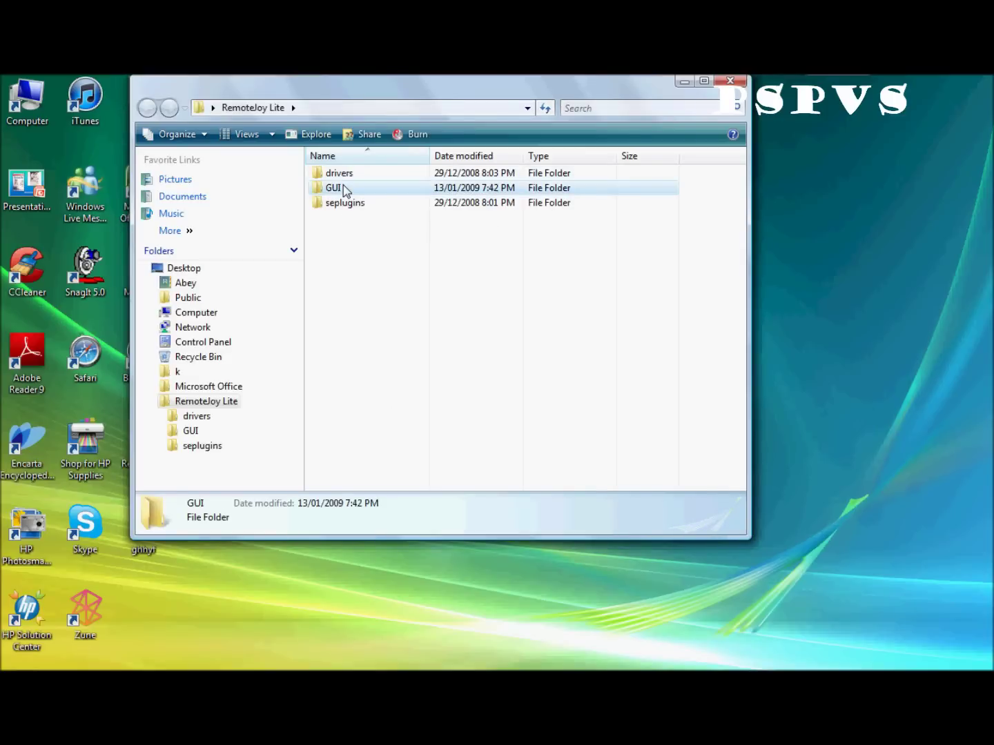
double_click(343, 188)
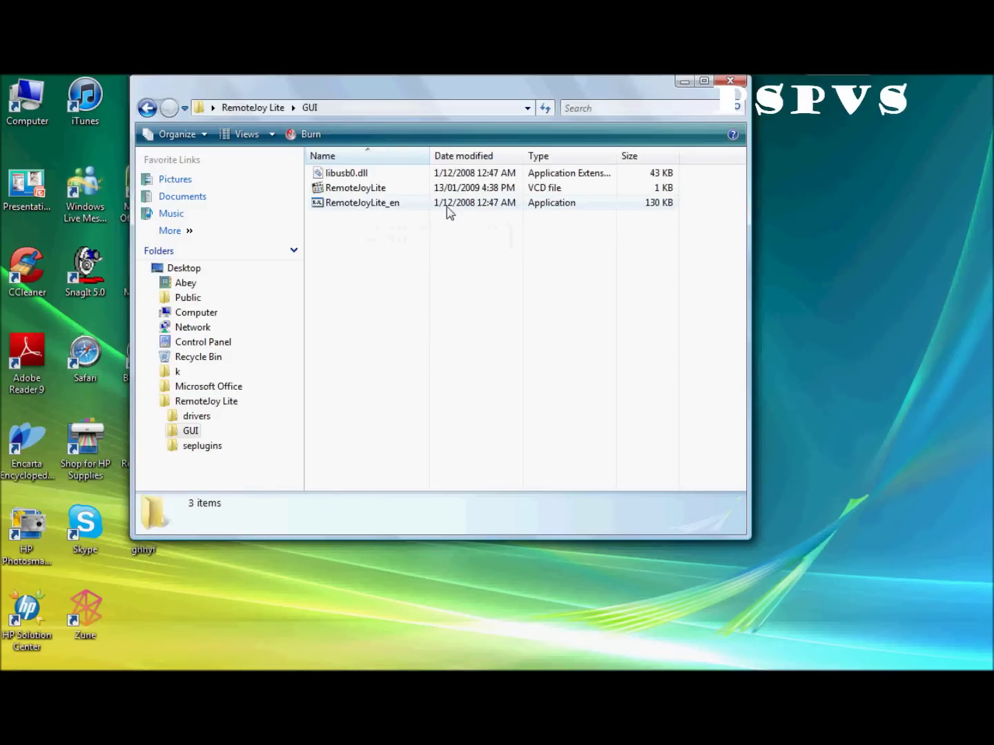
left_click(387, 203)
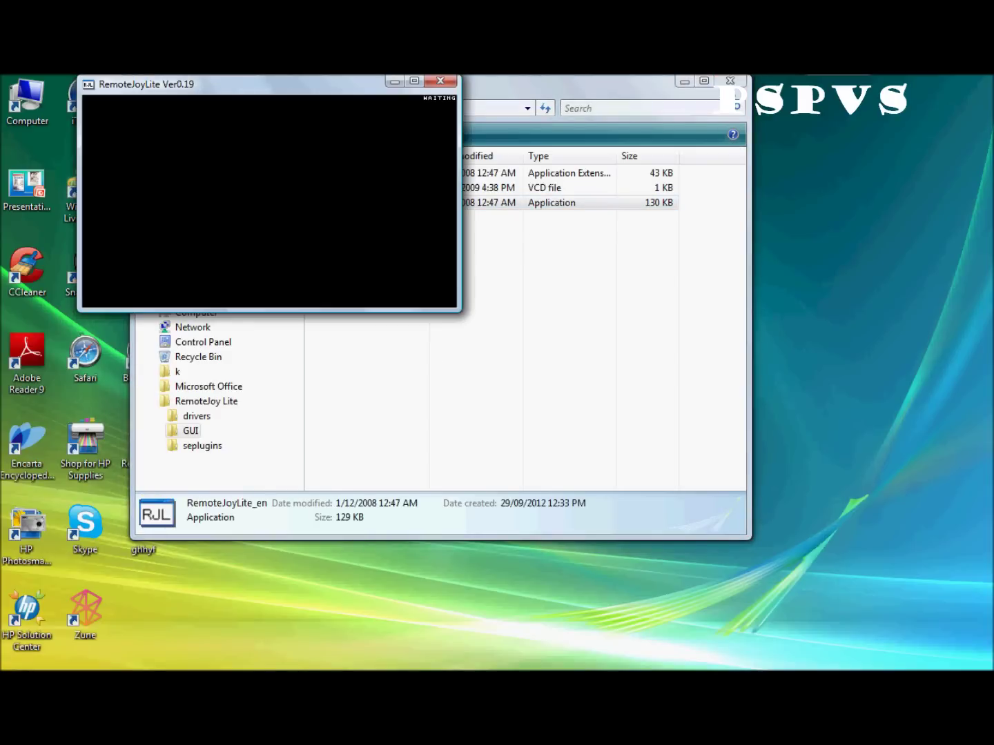
Close the GUI folder window, then move the RemoteJoyLite window toward the middle of the desktop and enlarge it slightly.
left_click(334, 119)
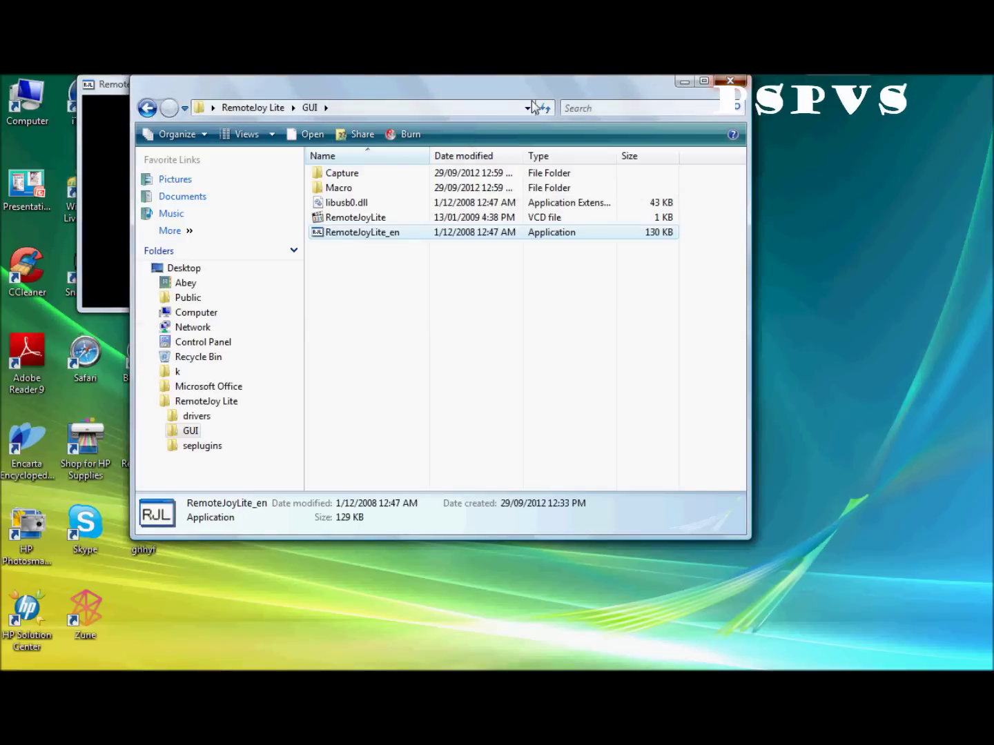
key("alt+F4")
left_click_drag(354, 92, 550, 159)
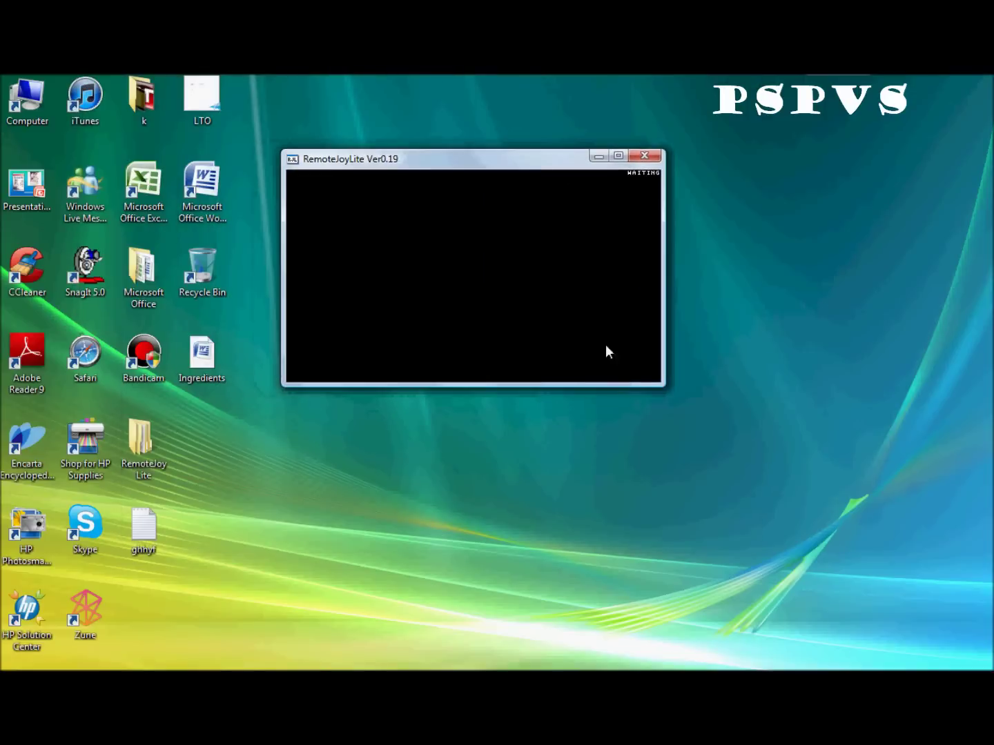
left_click_drag(665, 388, 694, 419)
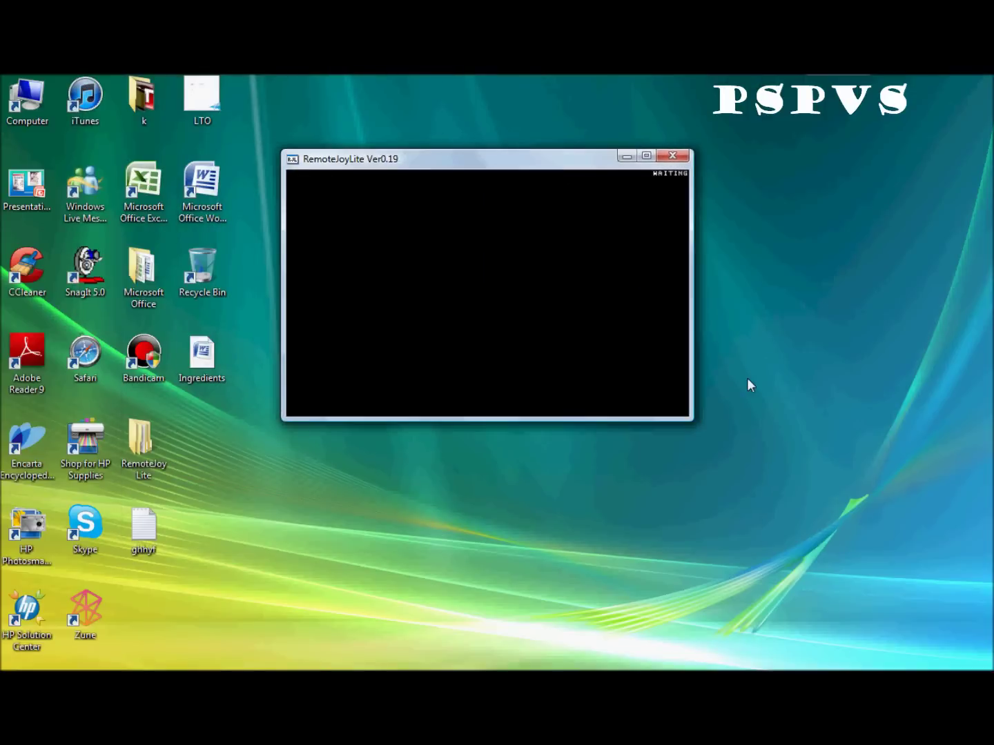